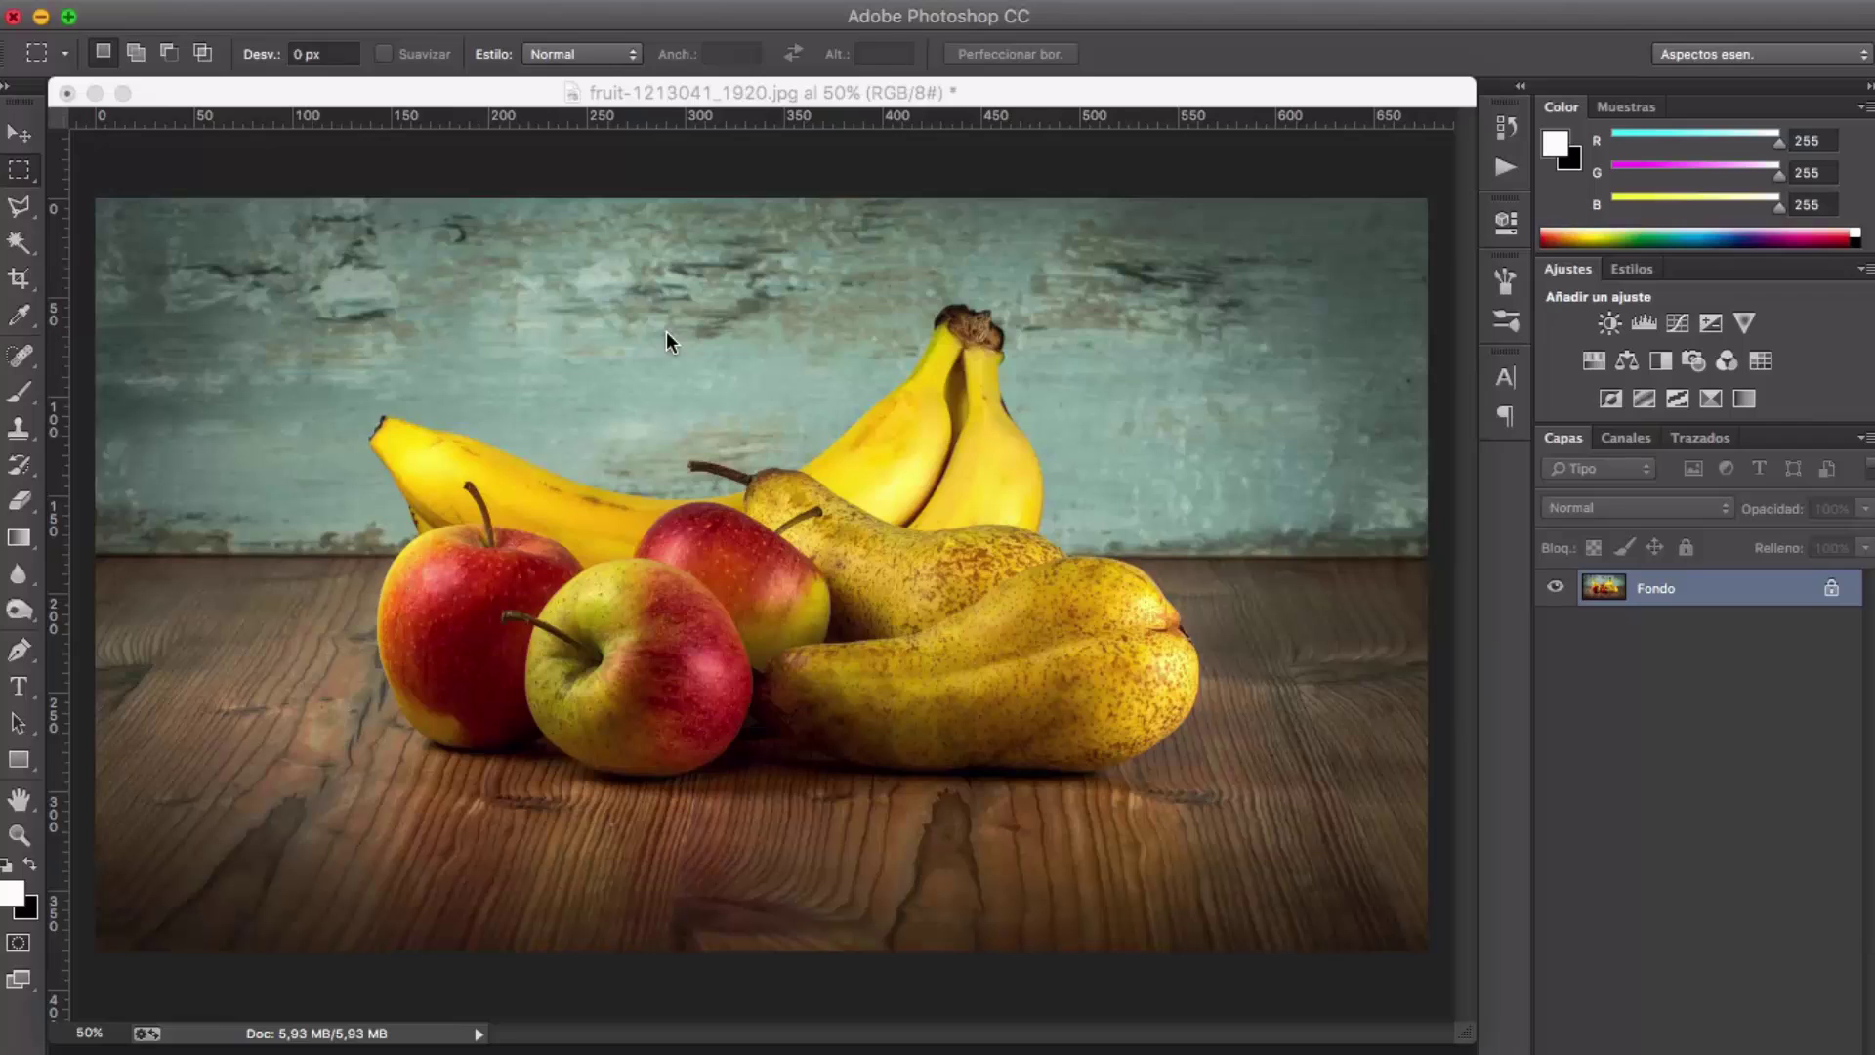
Step: Drag vertical guides from the left ruler to about 136 mm and 514 mm
click(55, 325)
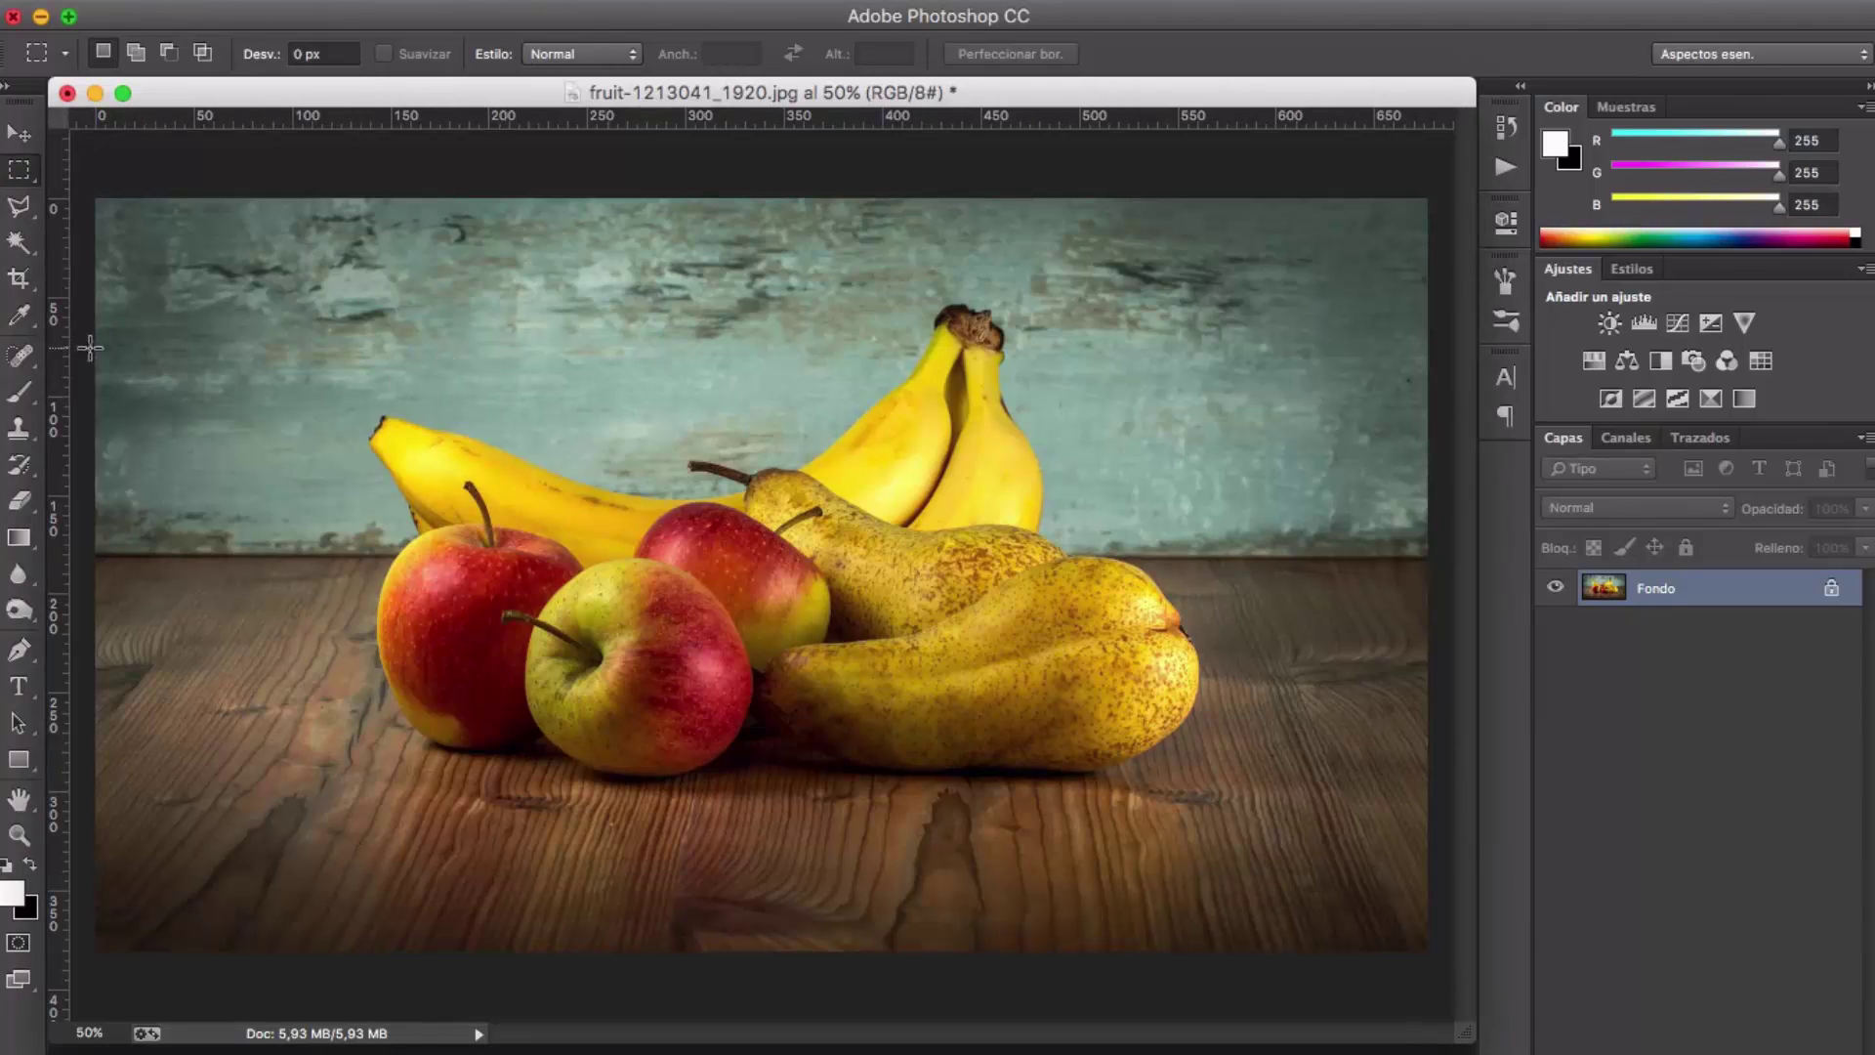
drag(56, 366, 436, 388)
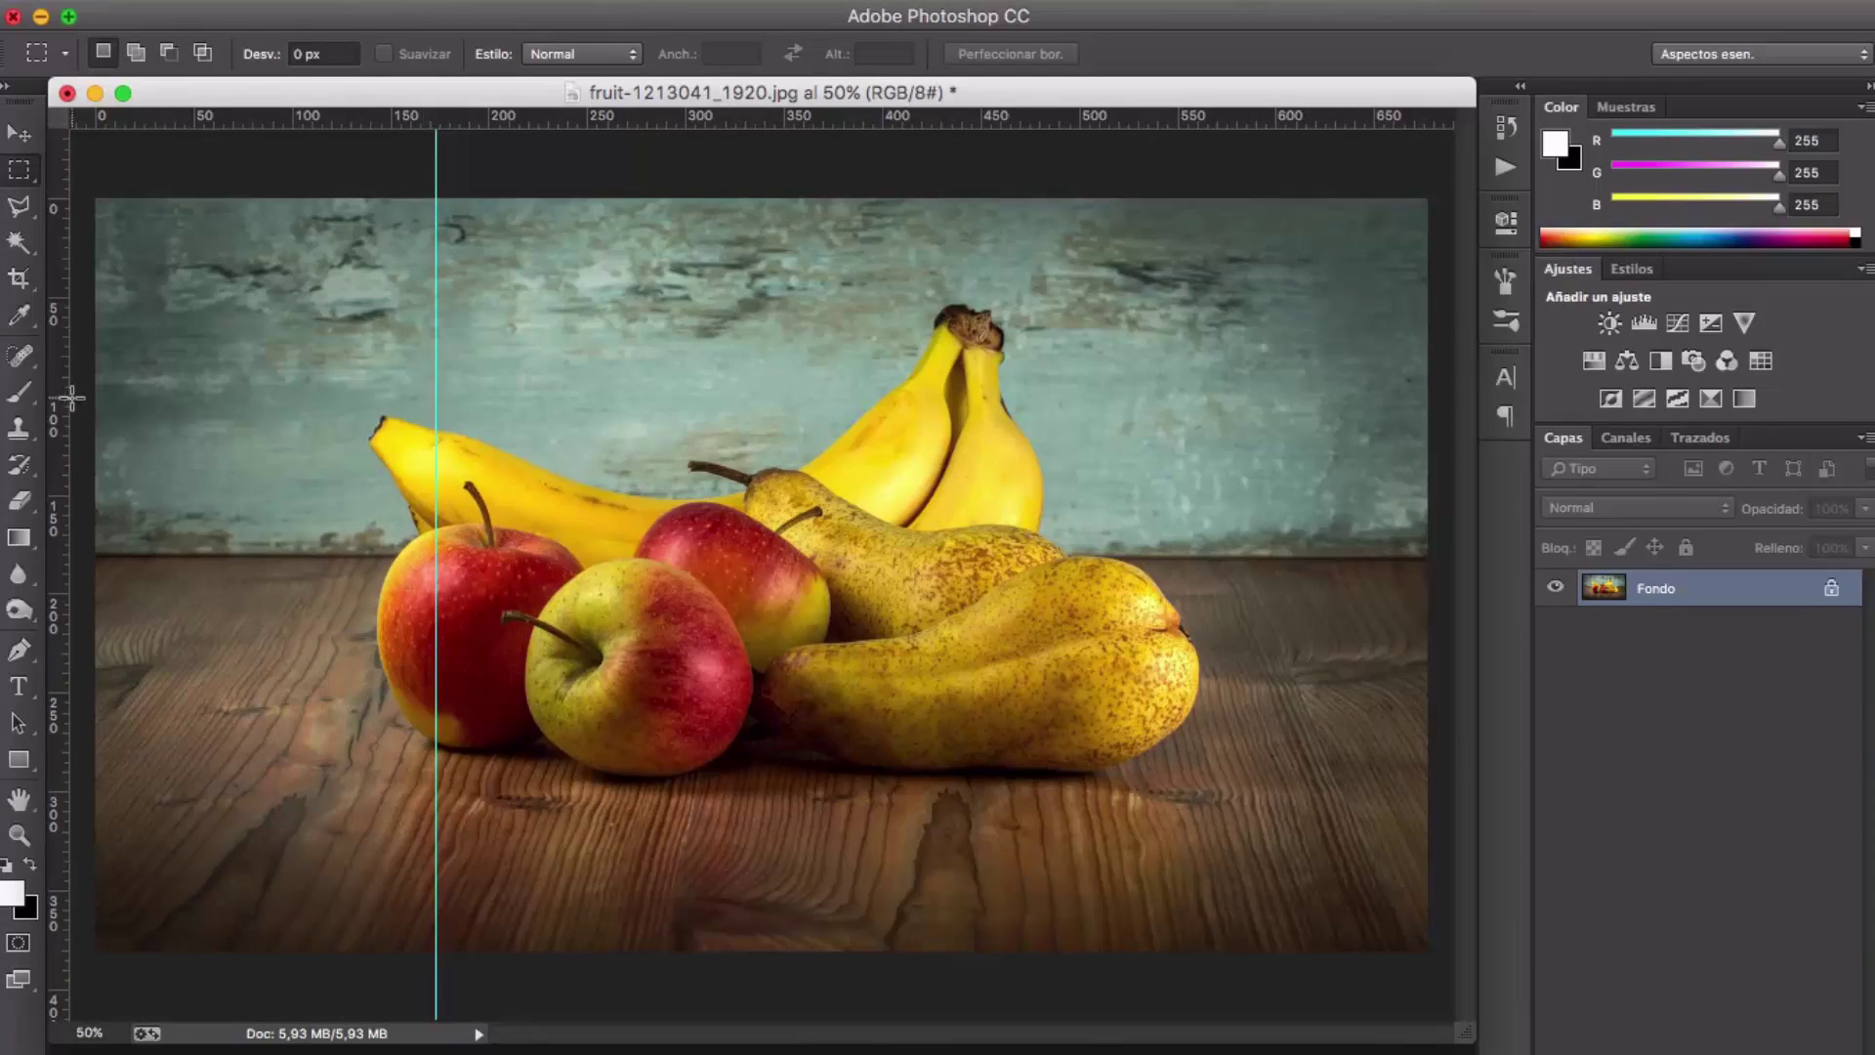
mouse_move(63, 396)
mouse_down()
mouse_move(1124, 471)
mouse_move(1078, 481)
mouse_up()
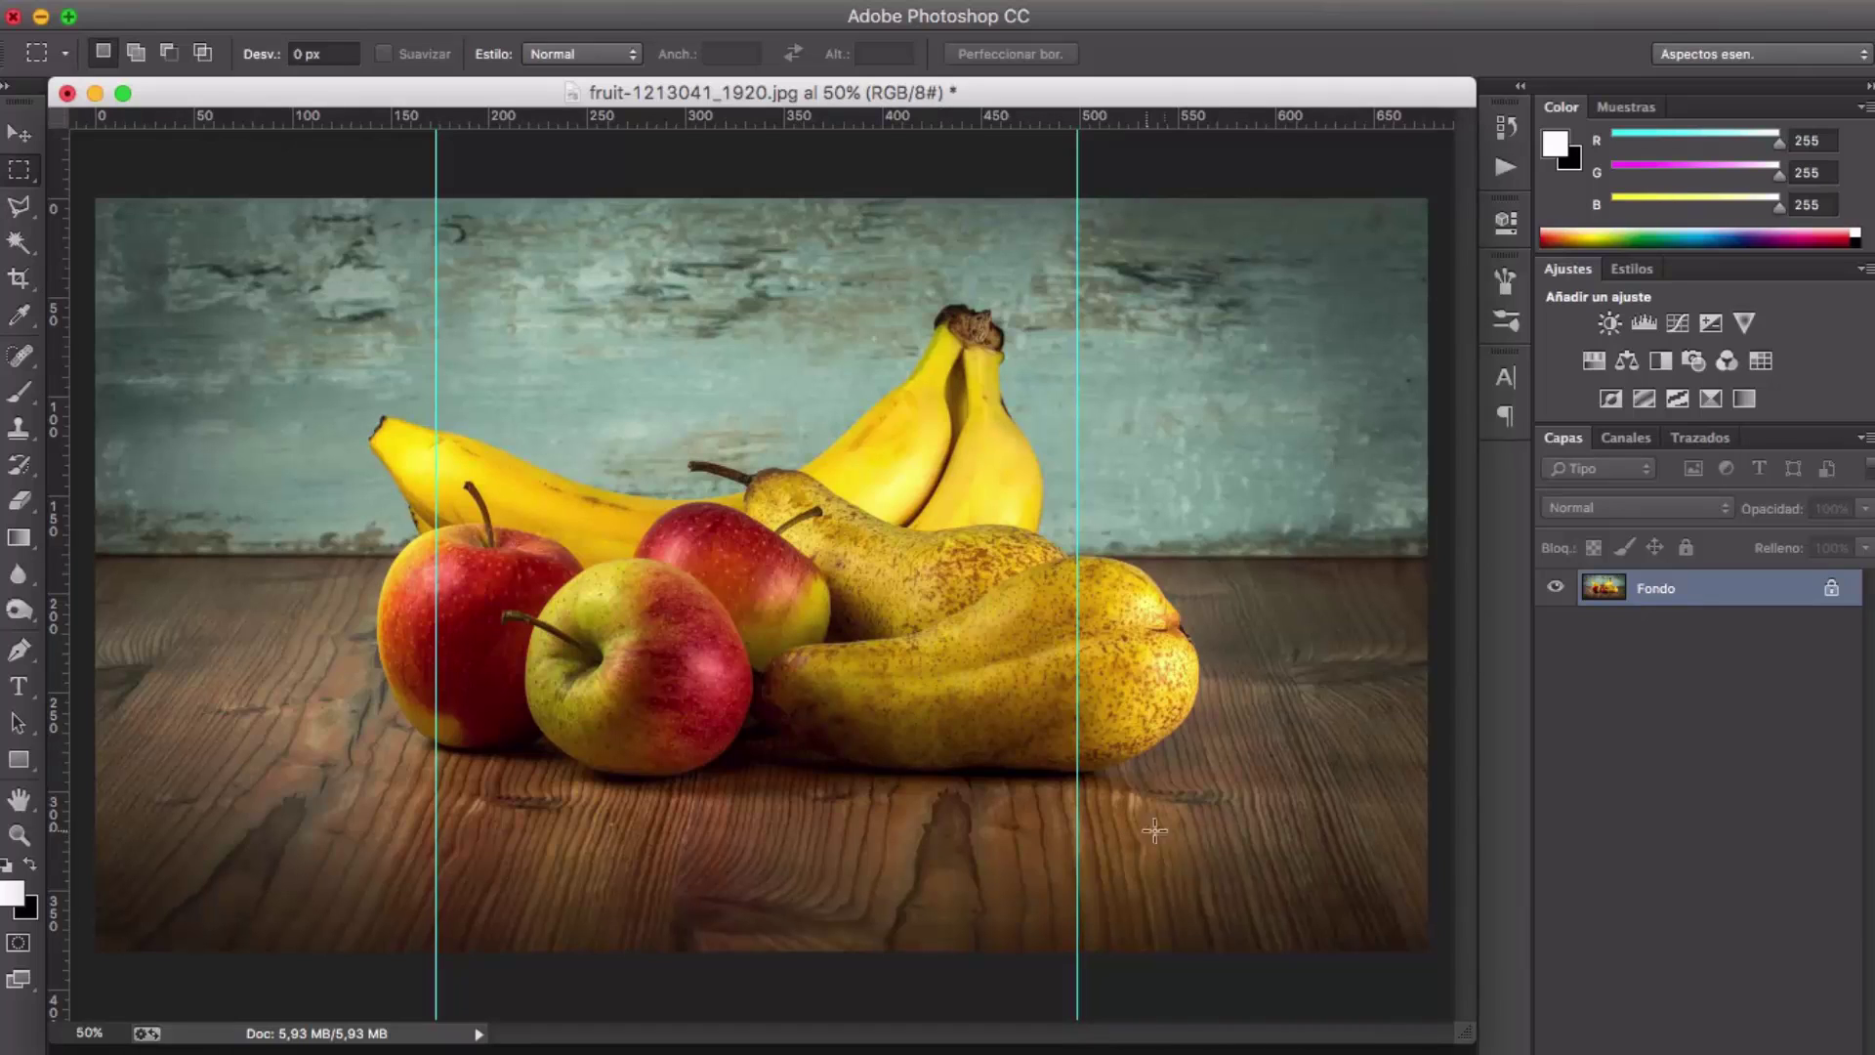
Step: Duplicate the Fondo layer with Ctrl+J, creating Capa 1 above it
right_click(1640, 591)
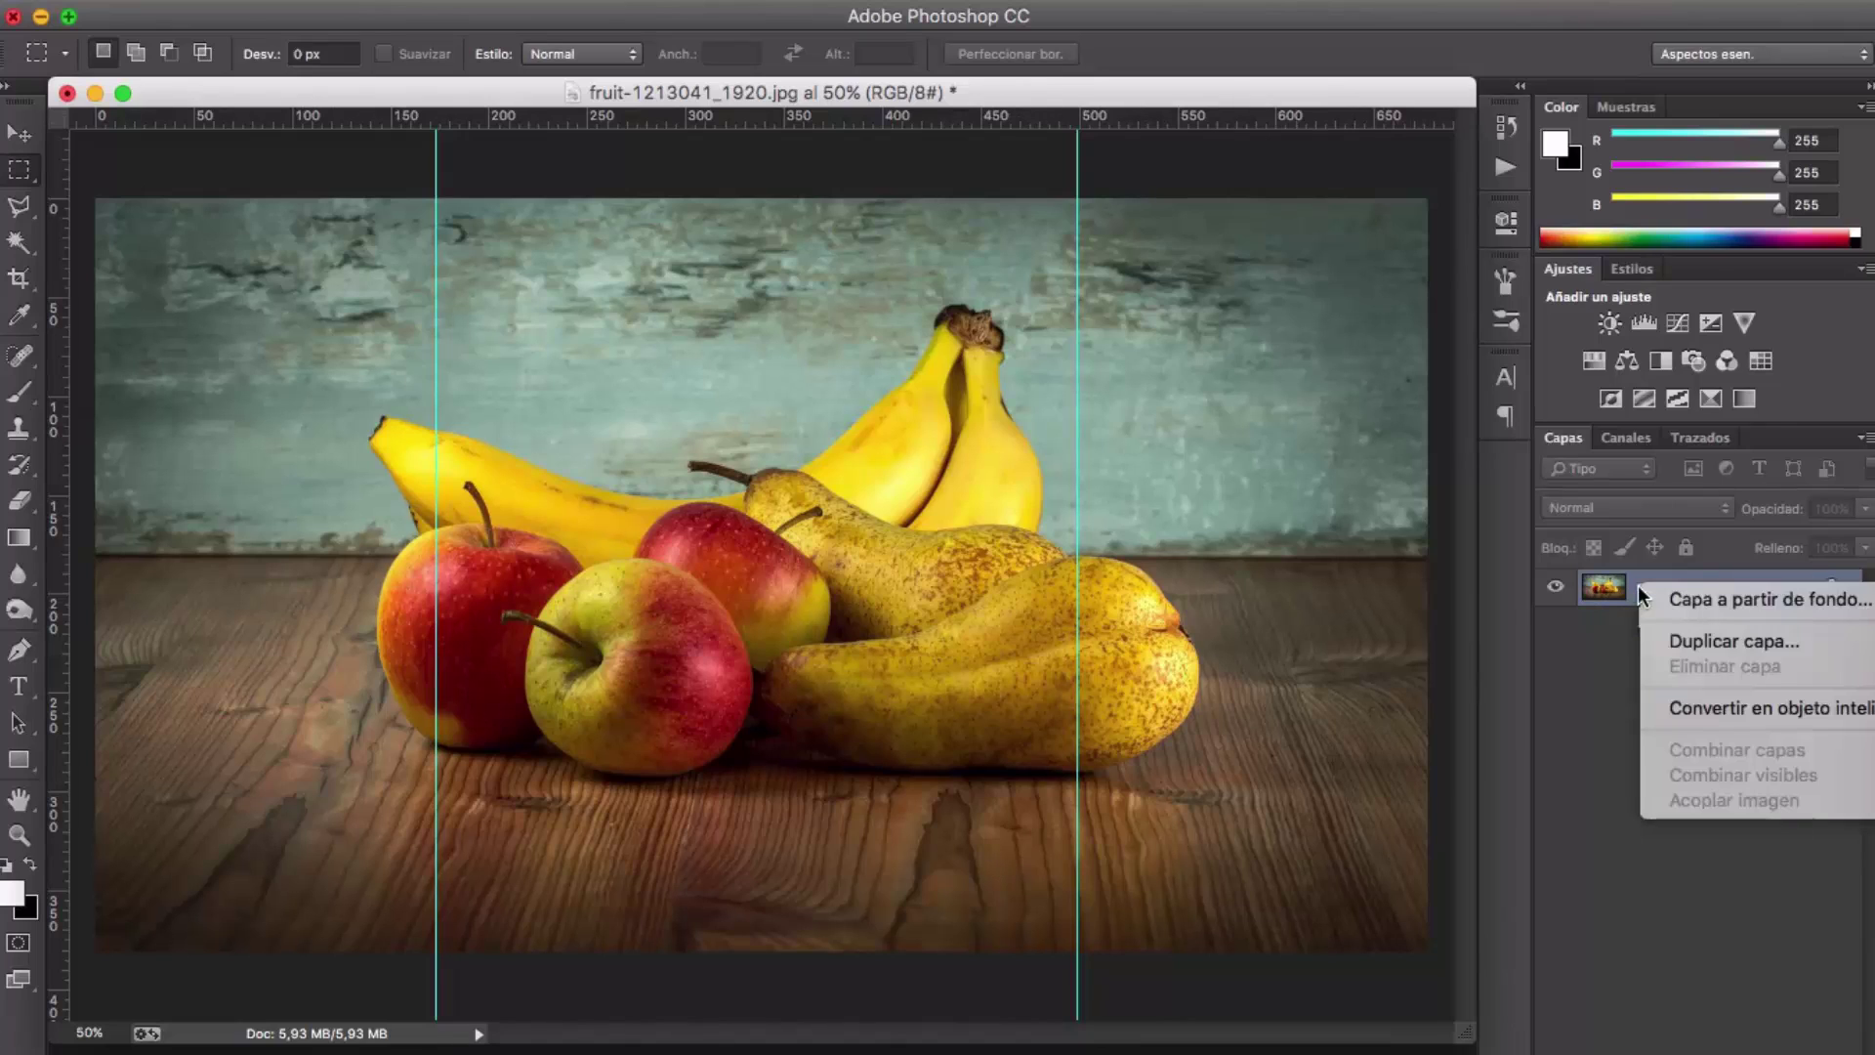
click(1572, 665)
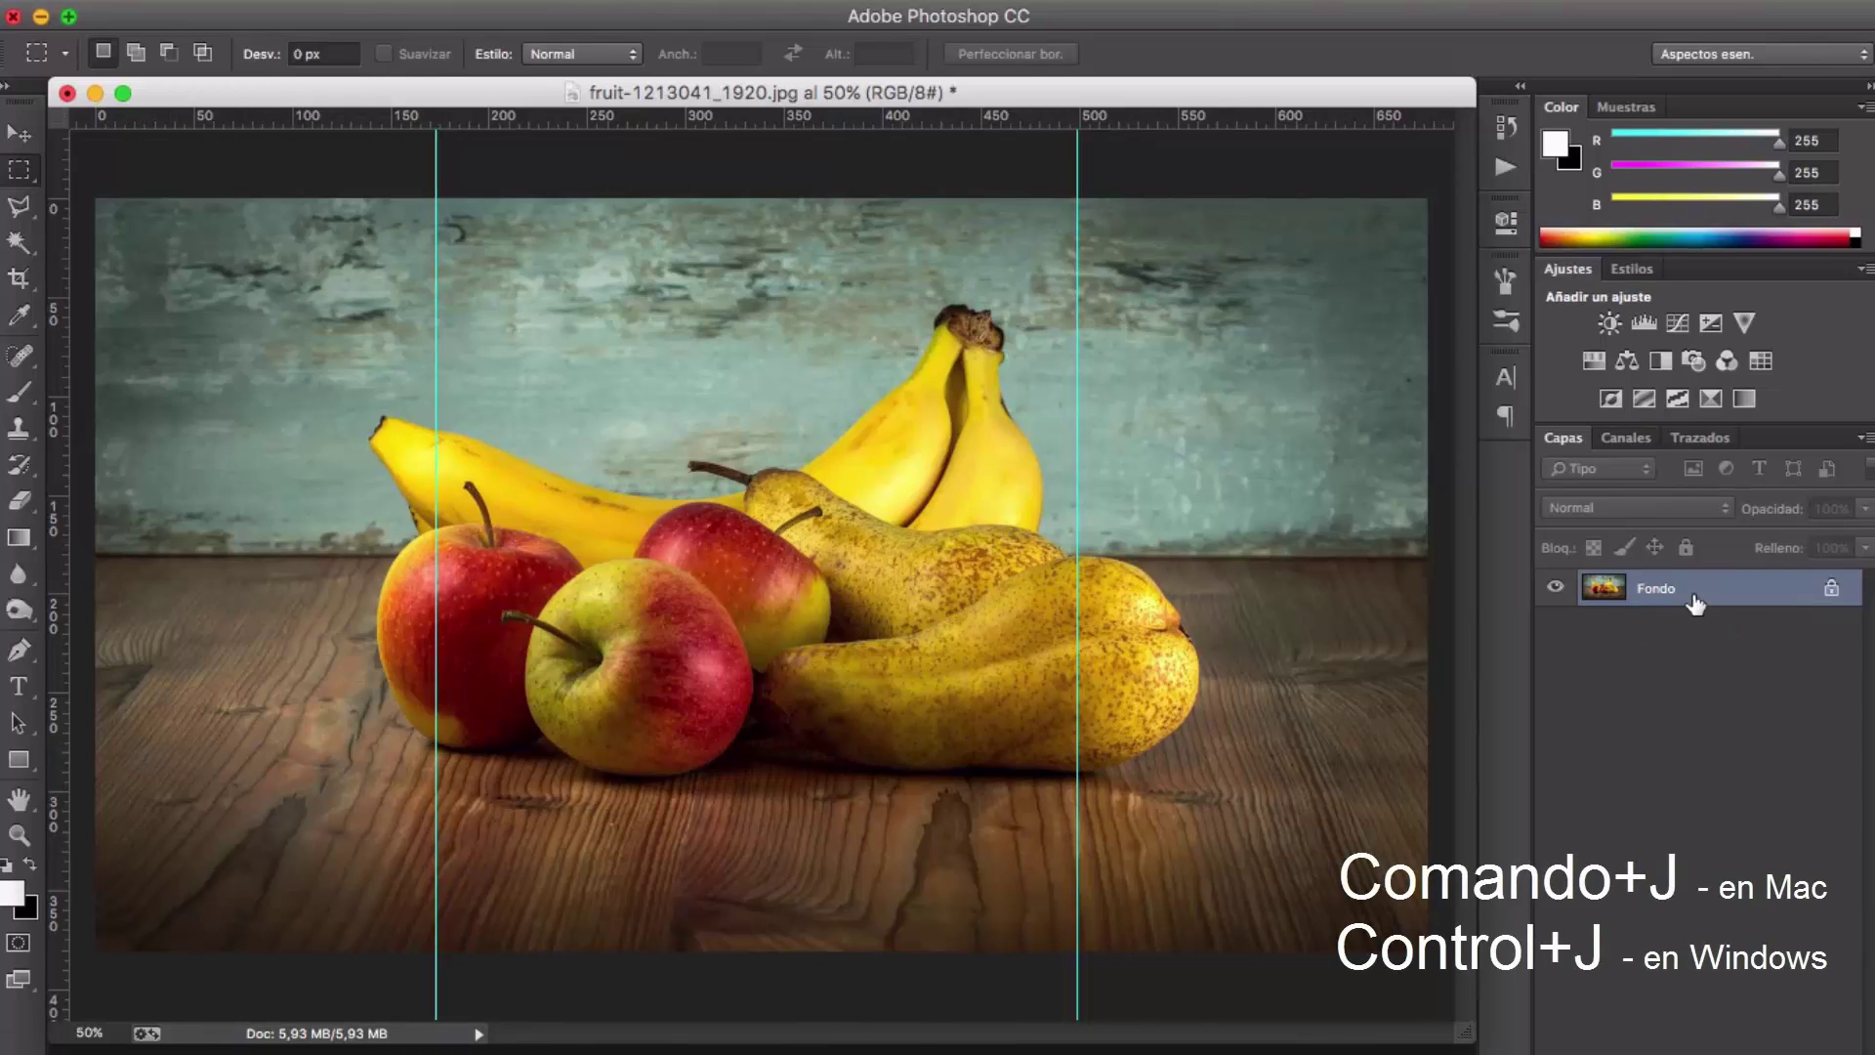
key(ctrl+j)
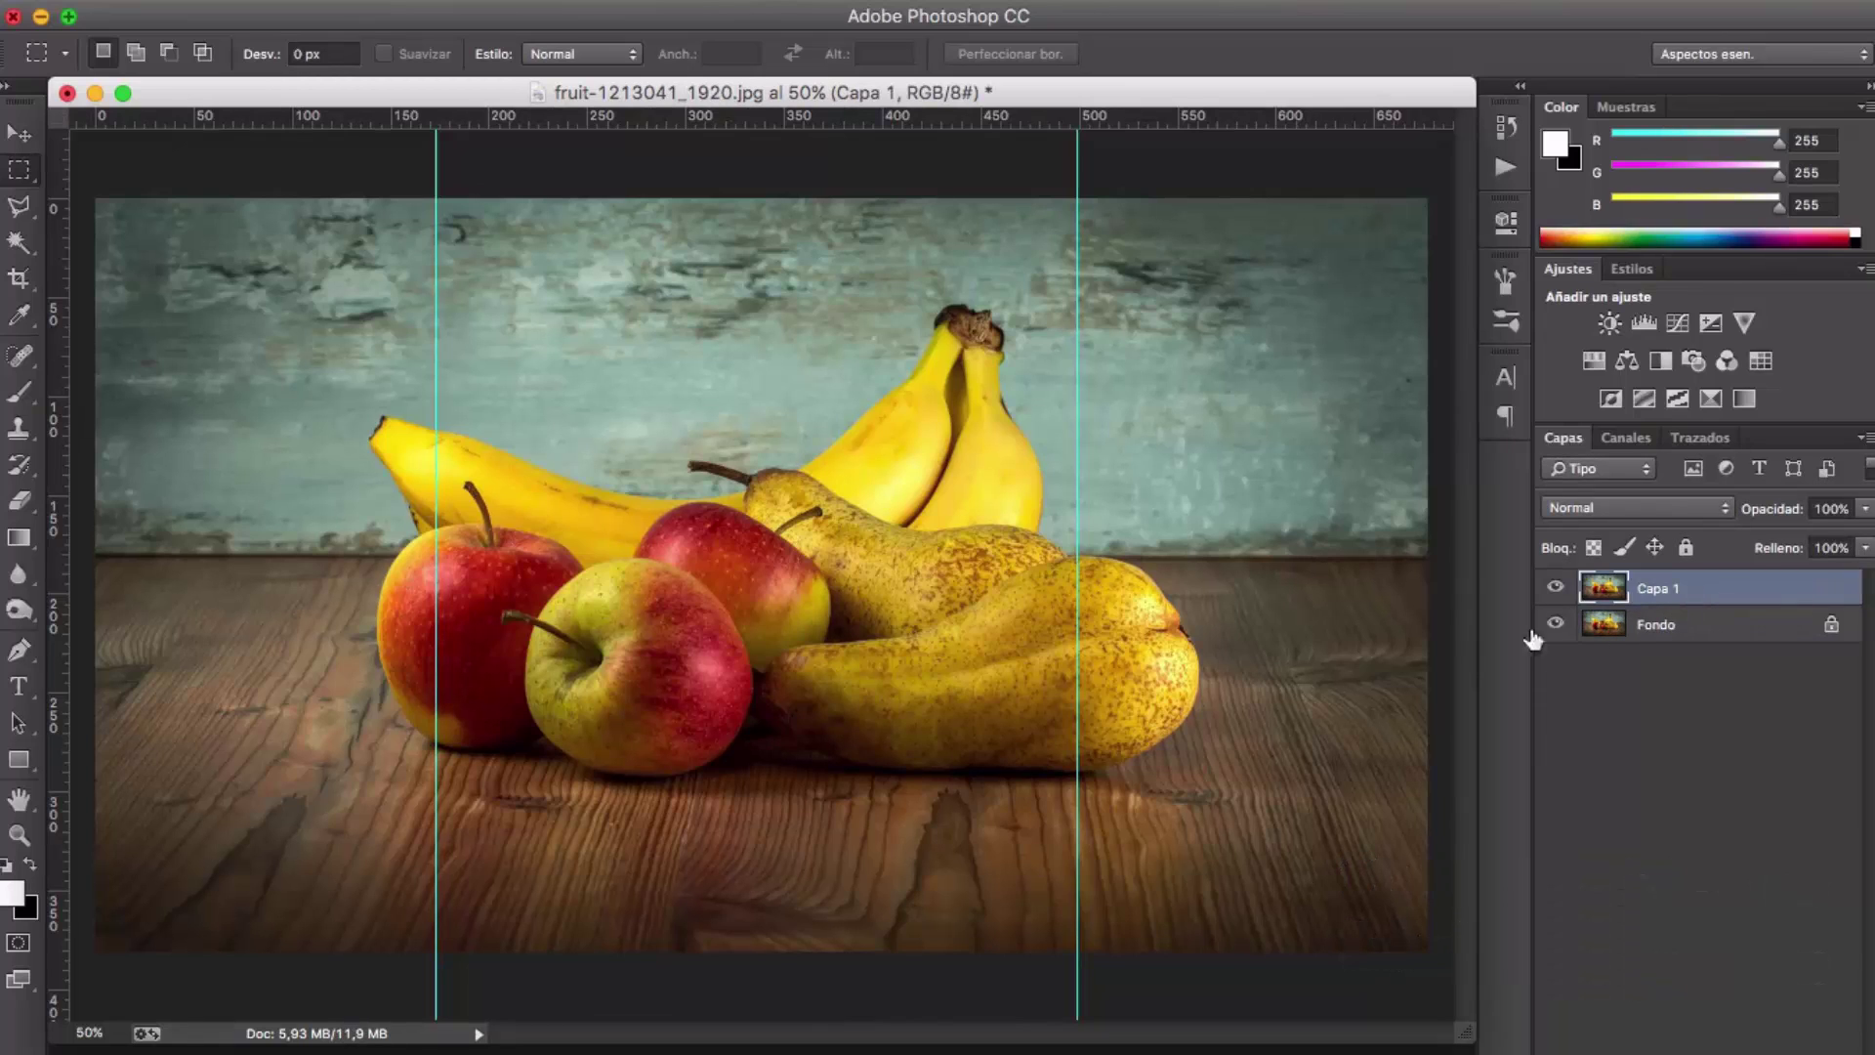
Step: With the Elliptical Marquee, draw a circle spanning both guides and position it over the fruit
click(19, 175)
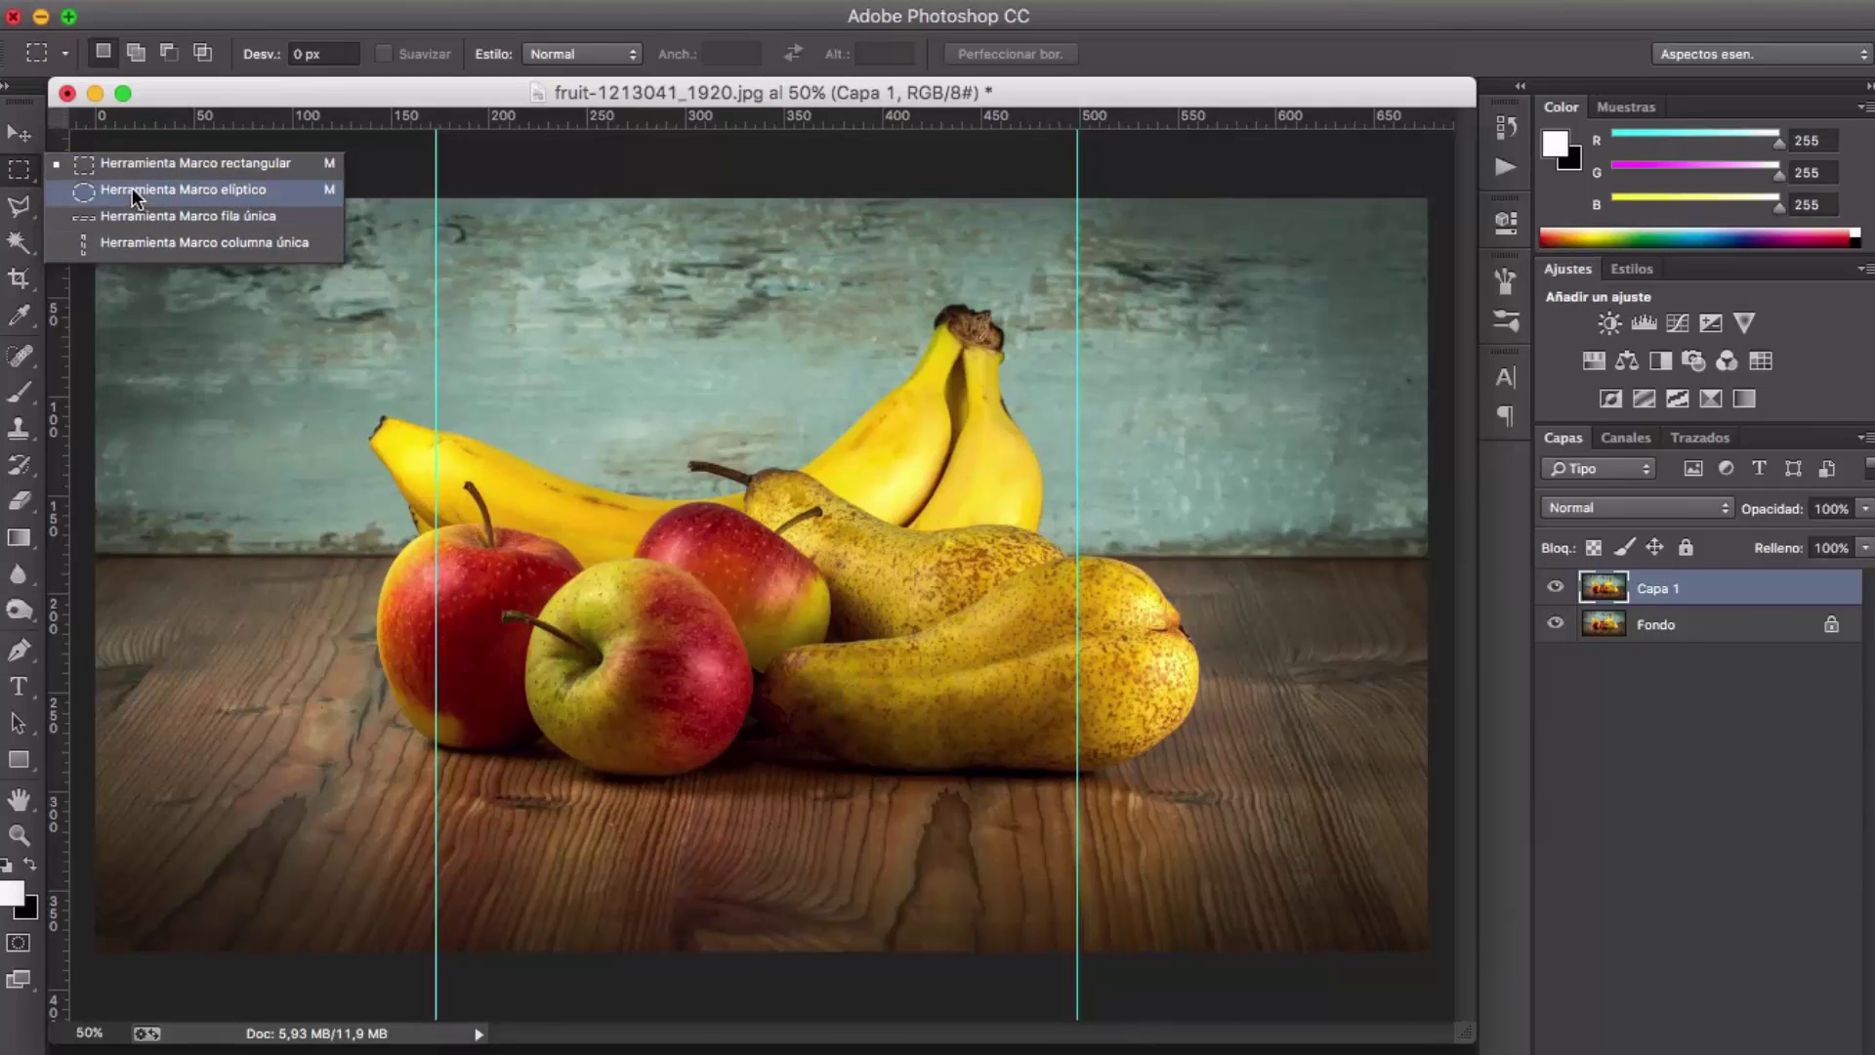
click(157, 190)
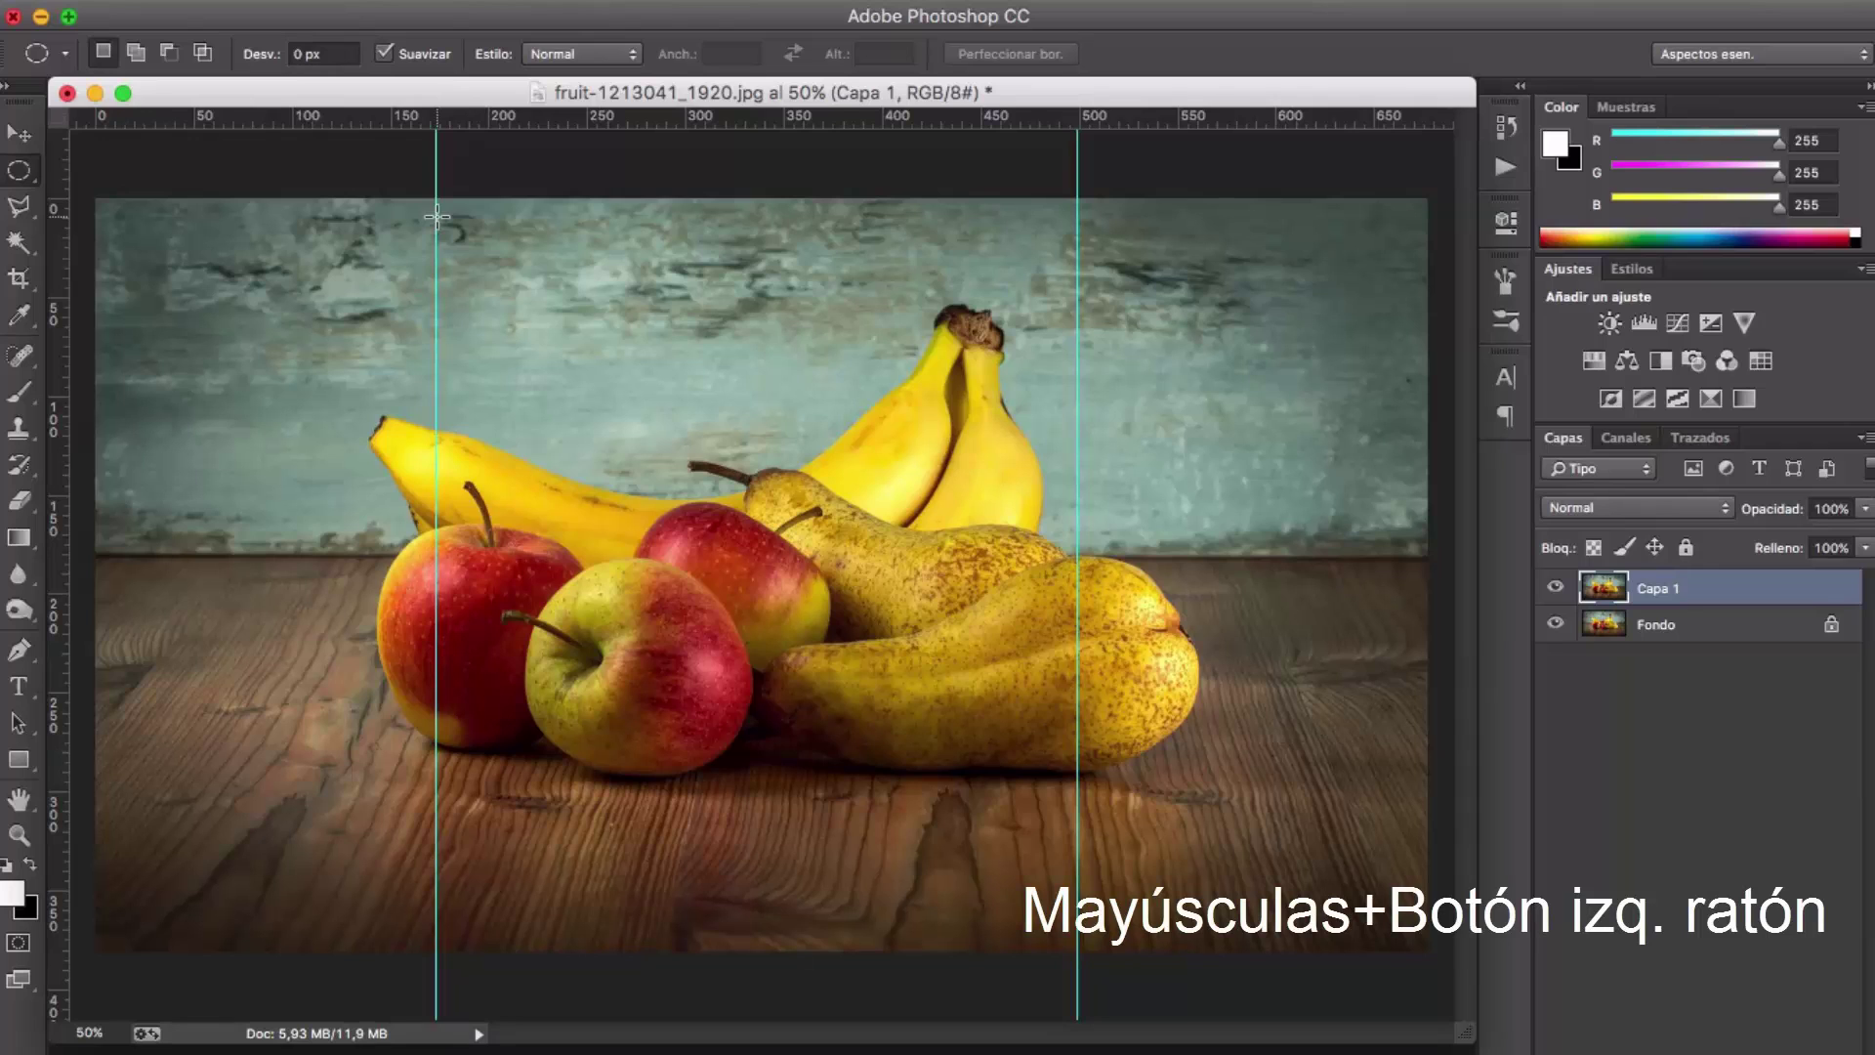
drag(436, 217, 1078, 869)
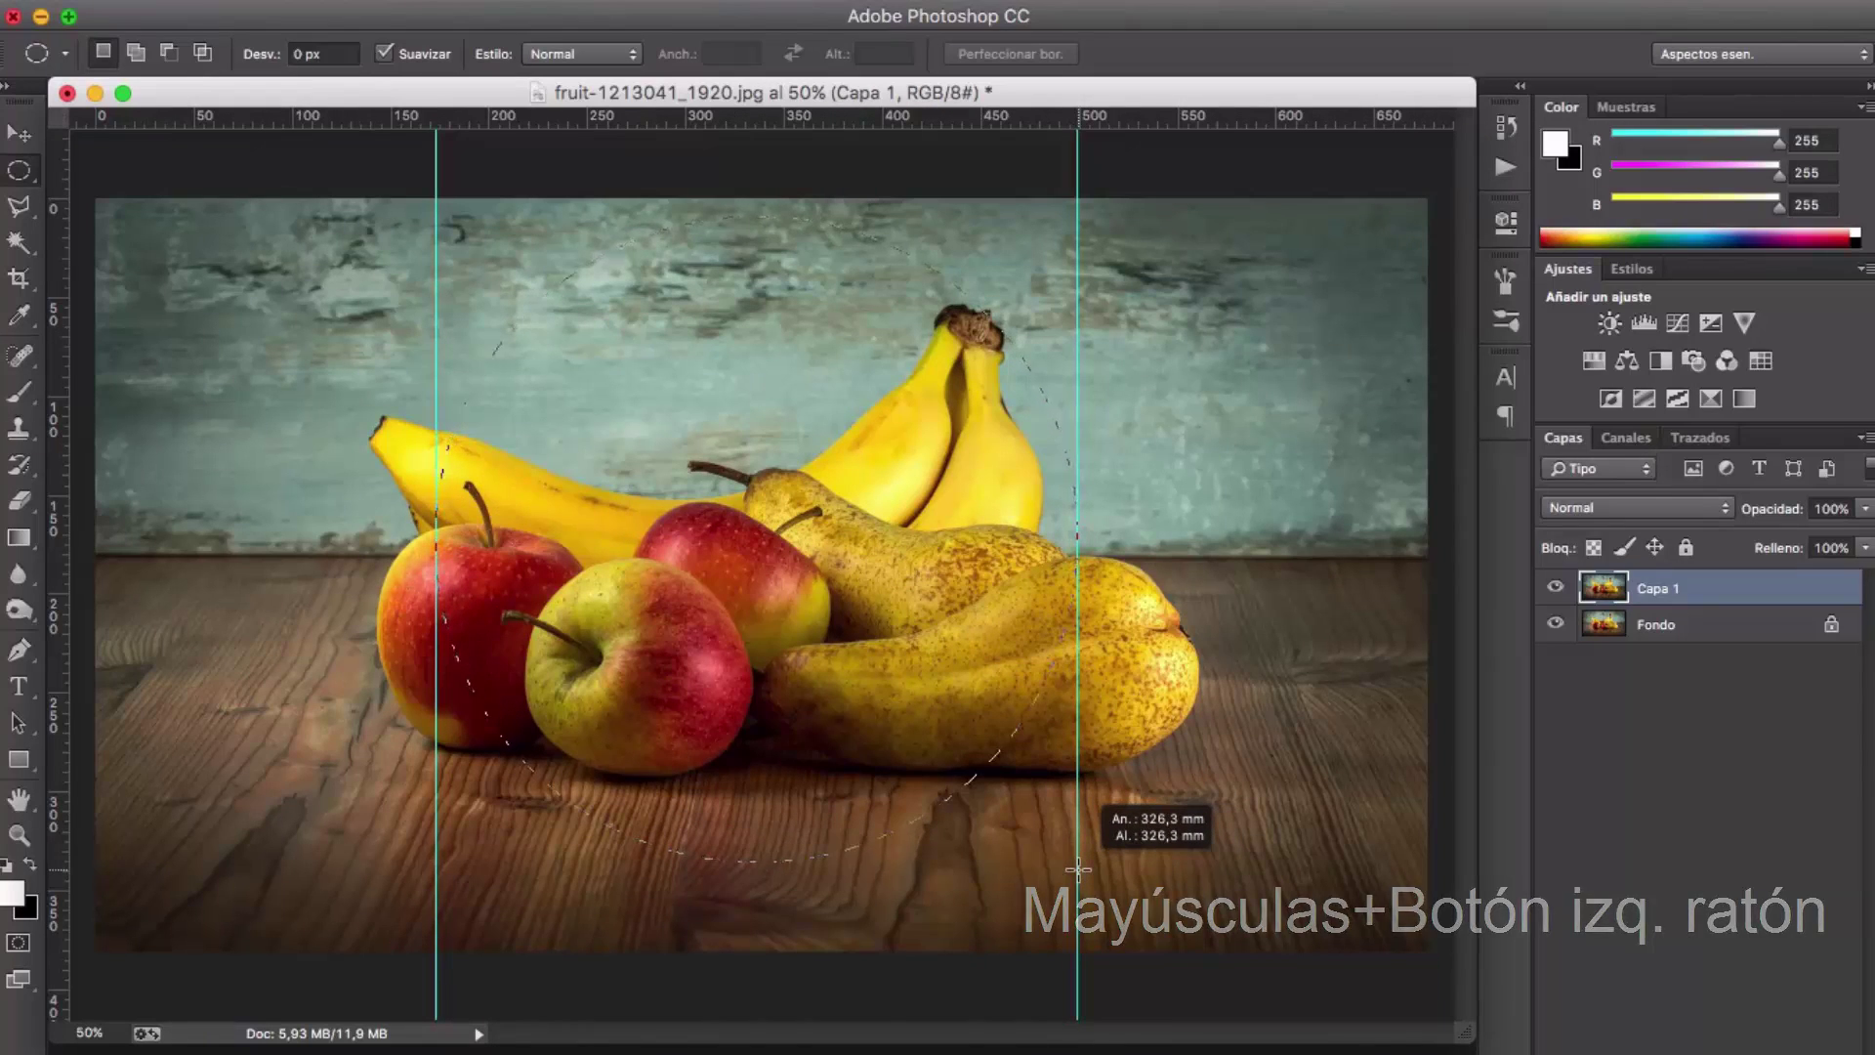
drag(1079, 869, 1078, 871)
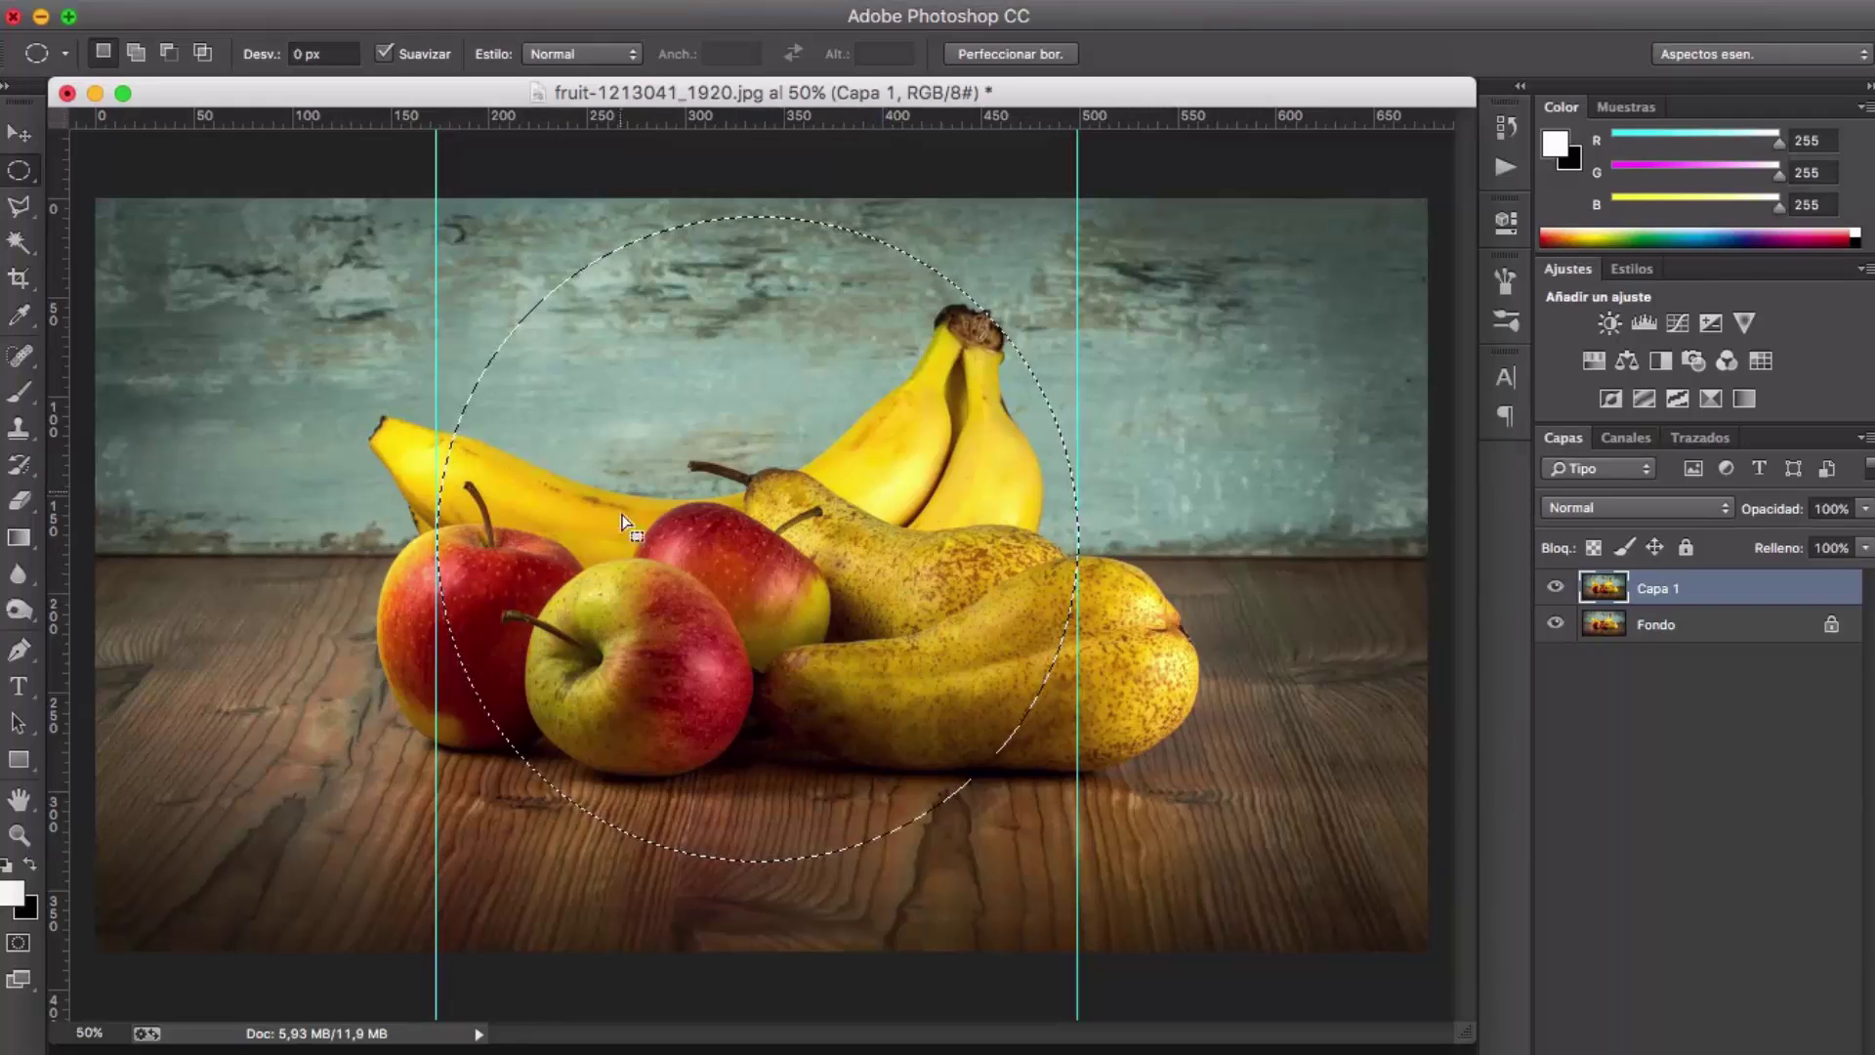
mouse_move(718, 490)
mouse_down()
mouse_move(619, 478)
mouse_move(764, 518)
mouse_move(862, 518)
mouse_move(912, 491)
mouse_move(881, 512)
mouse_move(637, 510)
mouse_up()
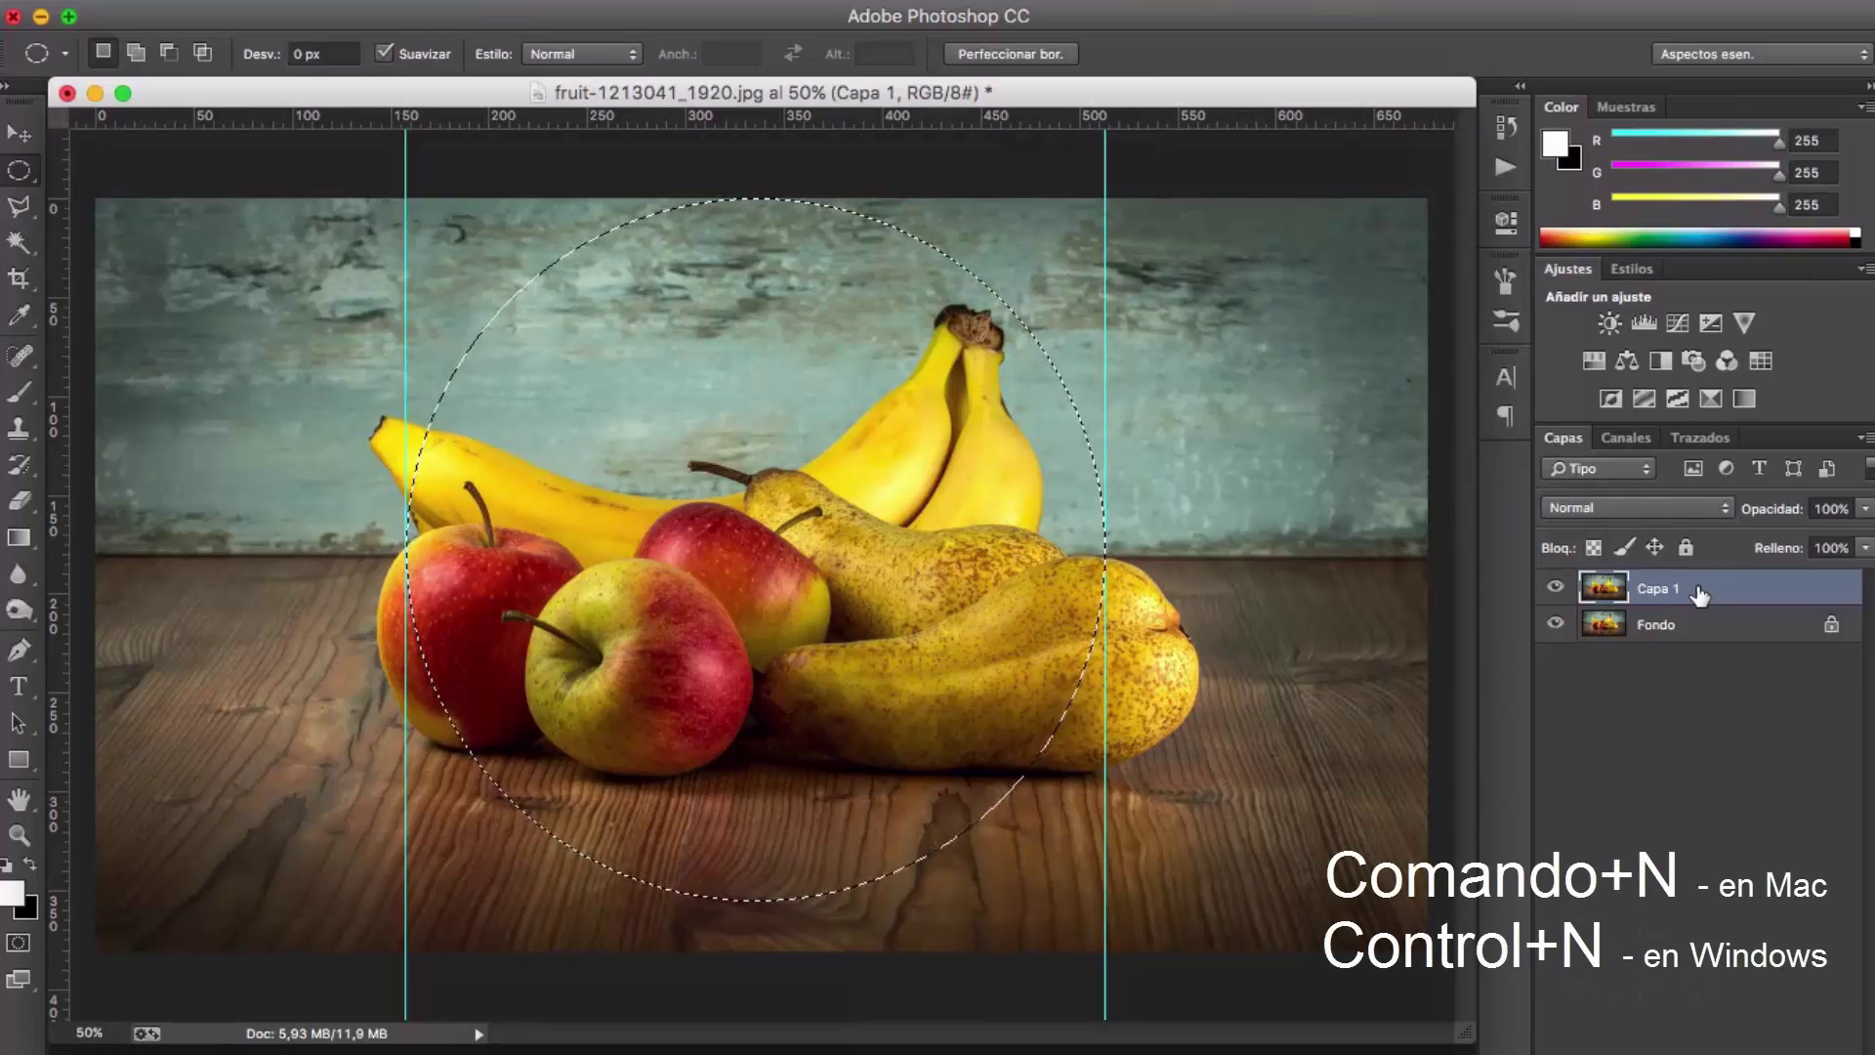
Step: Make a new Clipboard-sized document and paste the circular fruit into it as Capa 1
key(ctrl+n)
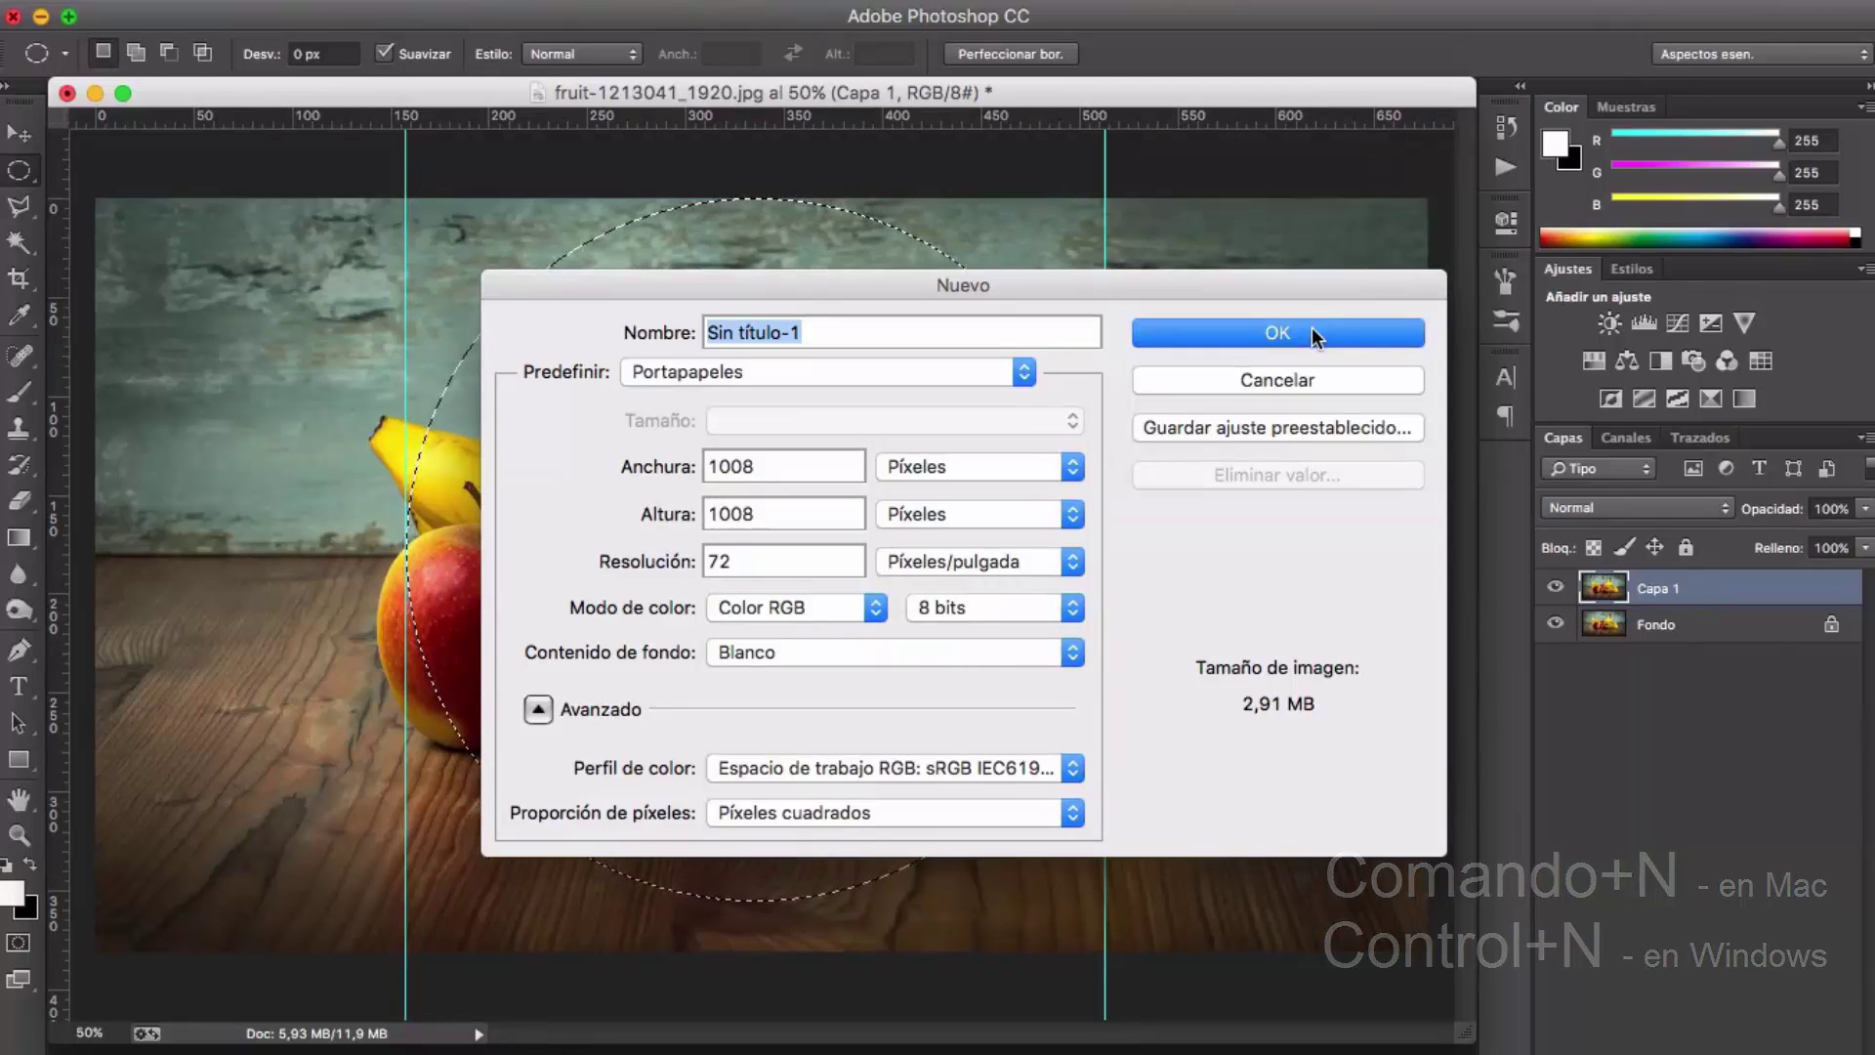
key(Return)
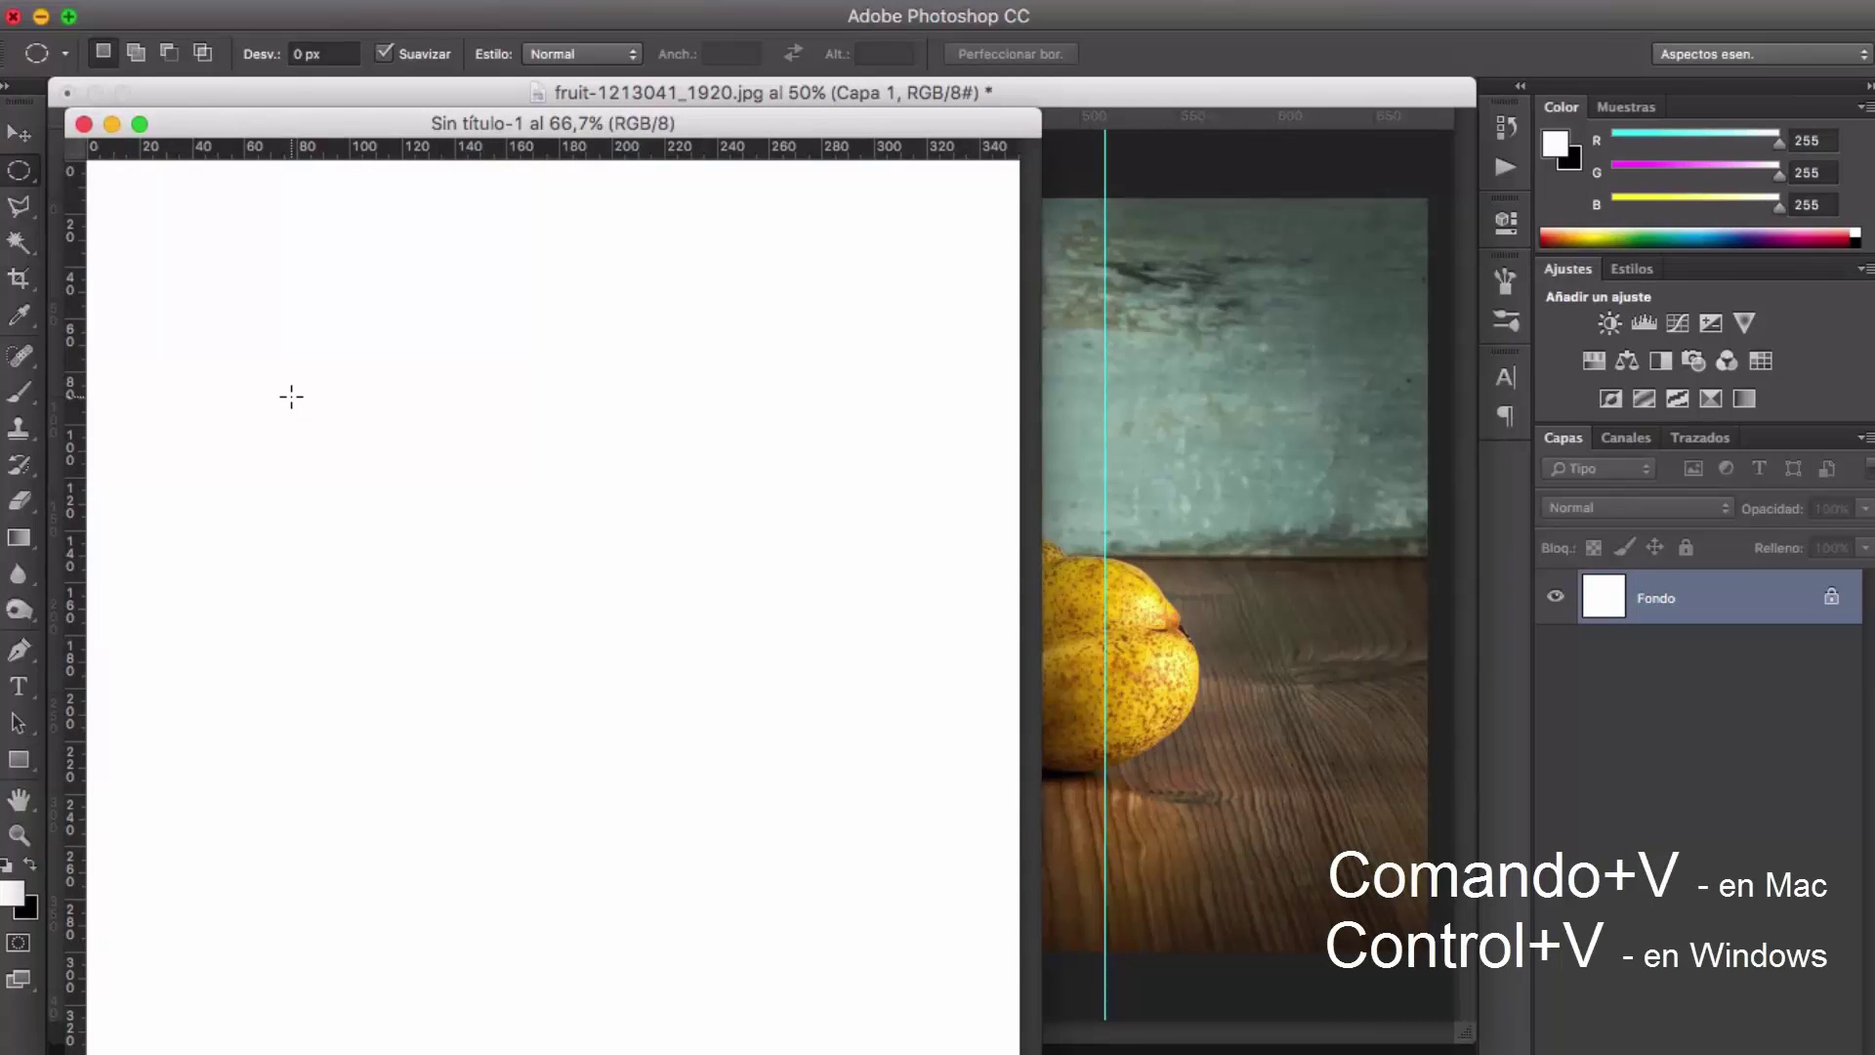
key(ctrl+v)
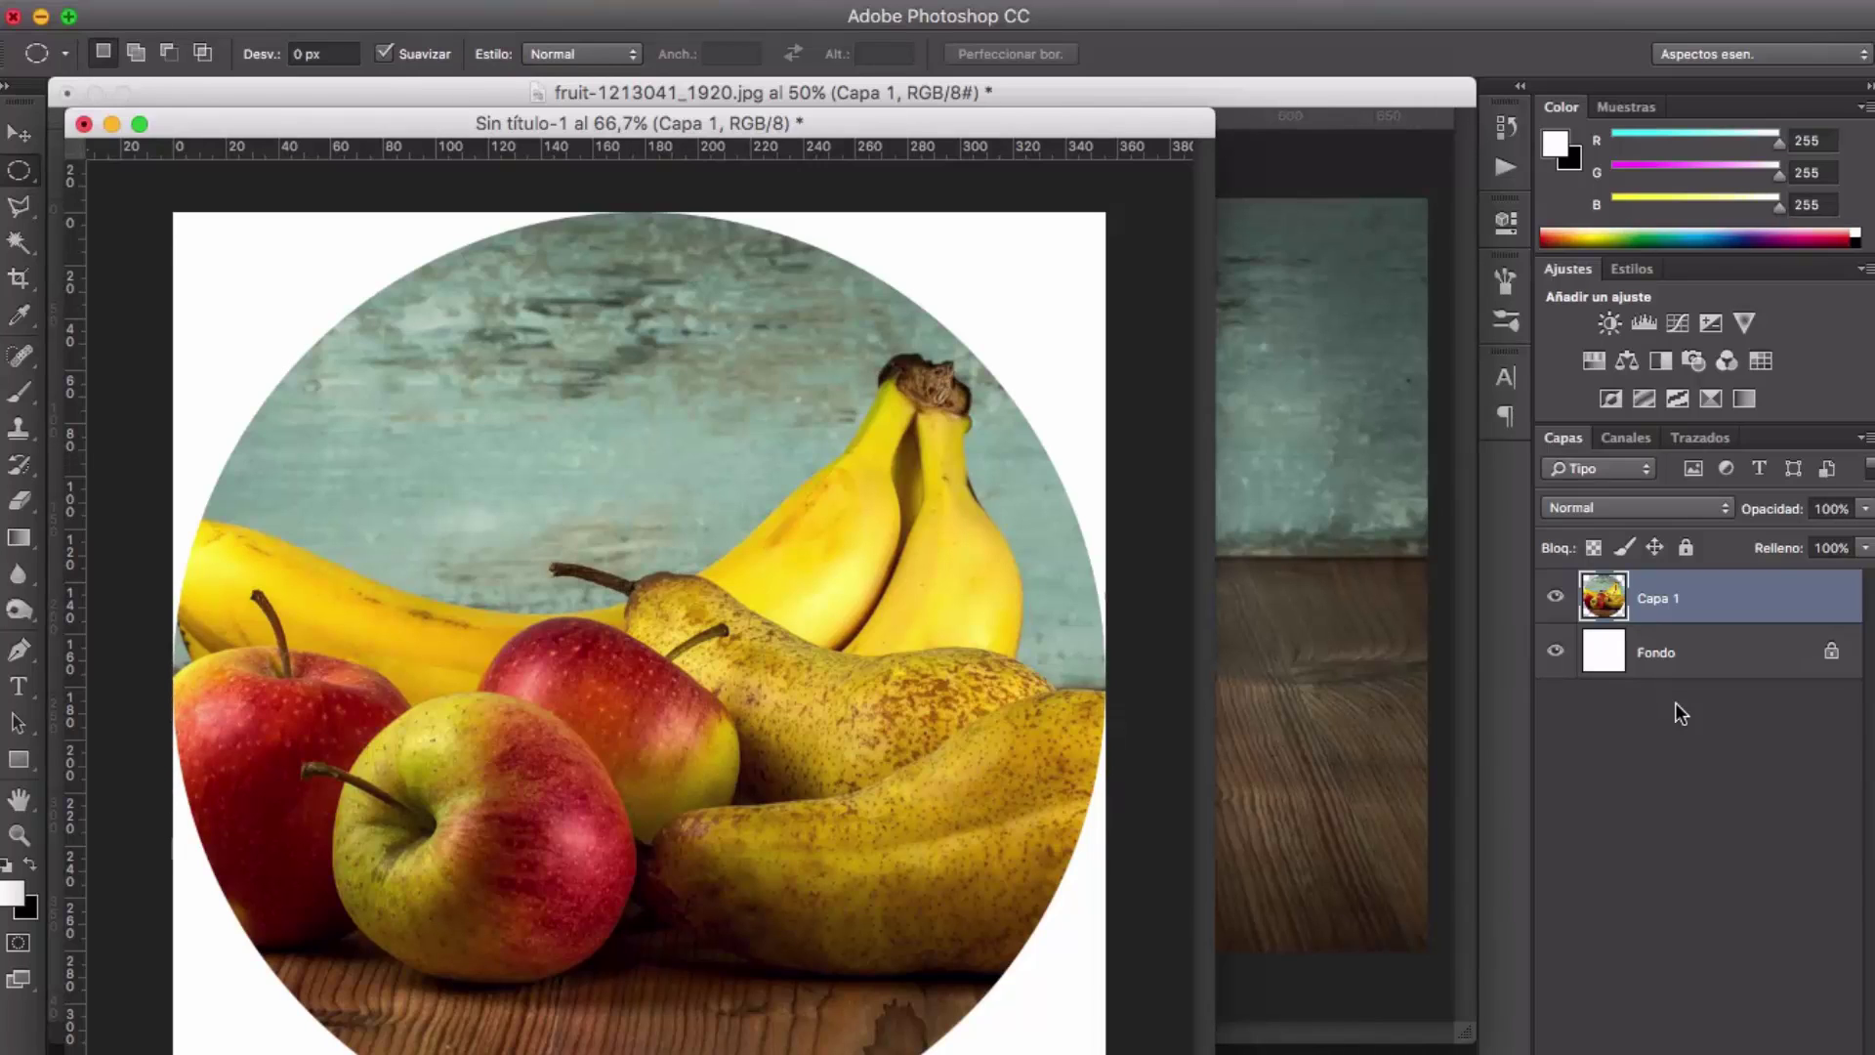
Step: Delete the white Fondo layer, then close Sin título-1 with No guardar
click(1709, 664)
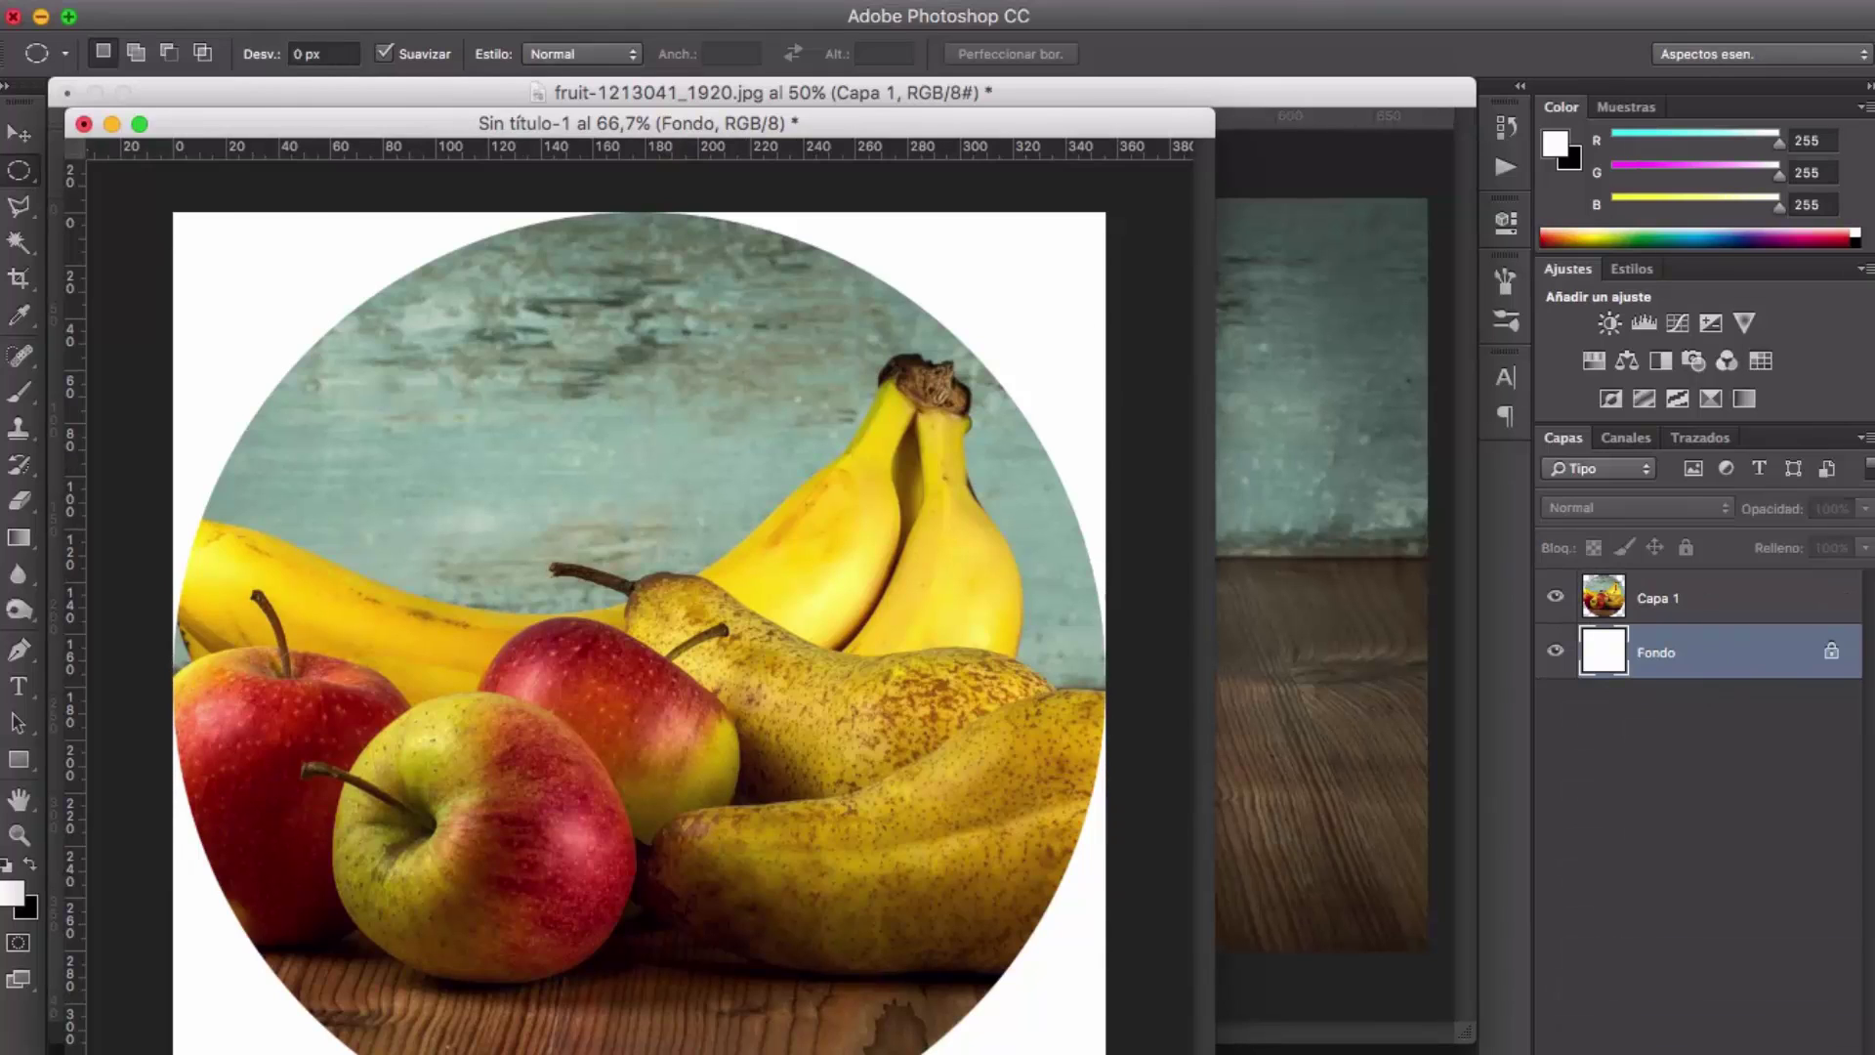
key(Delete)
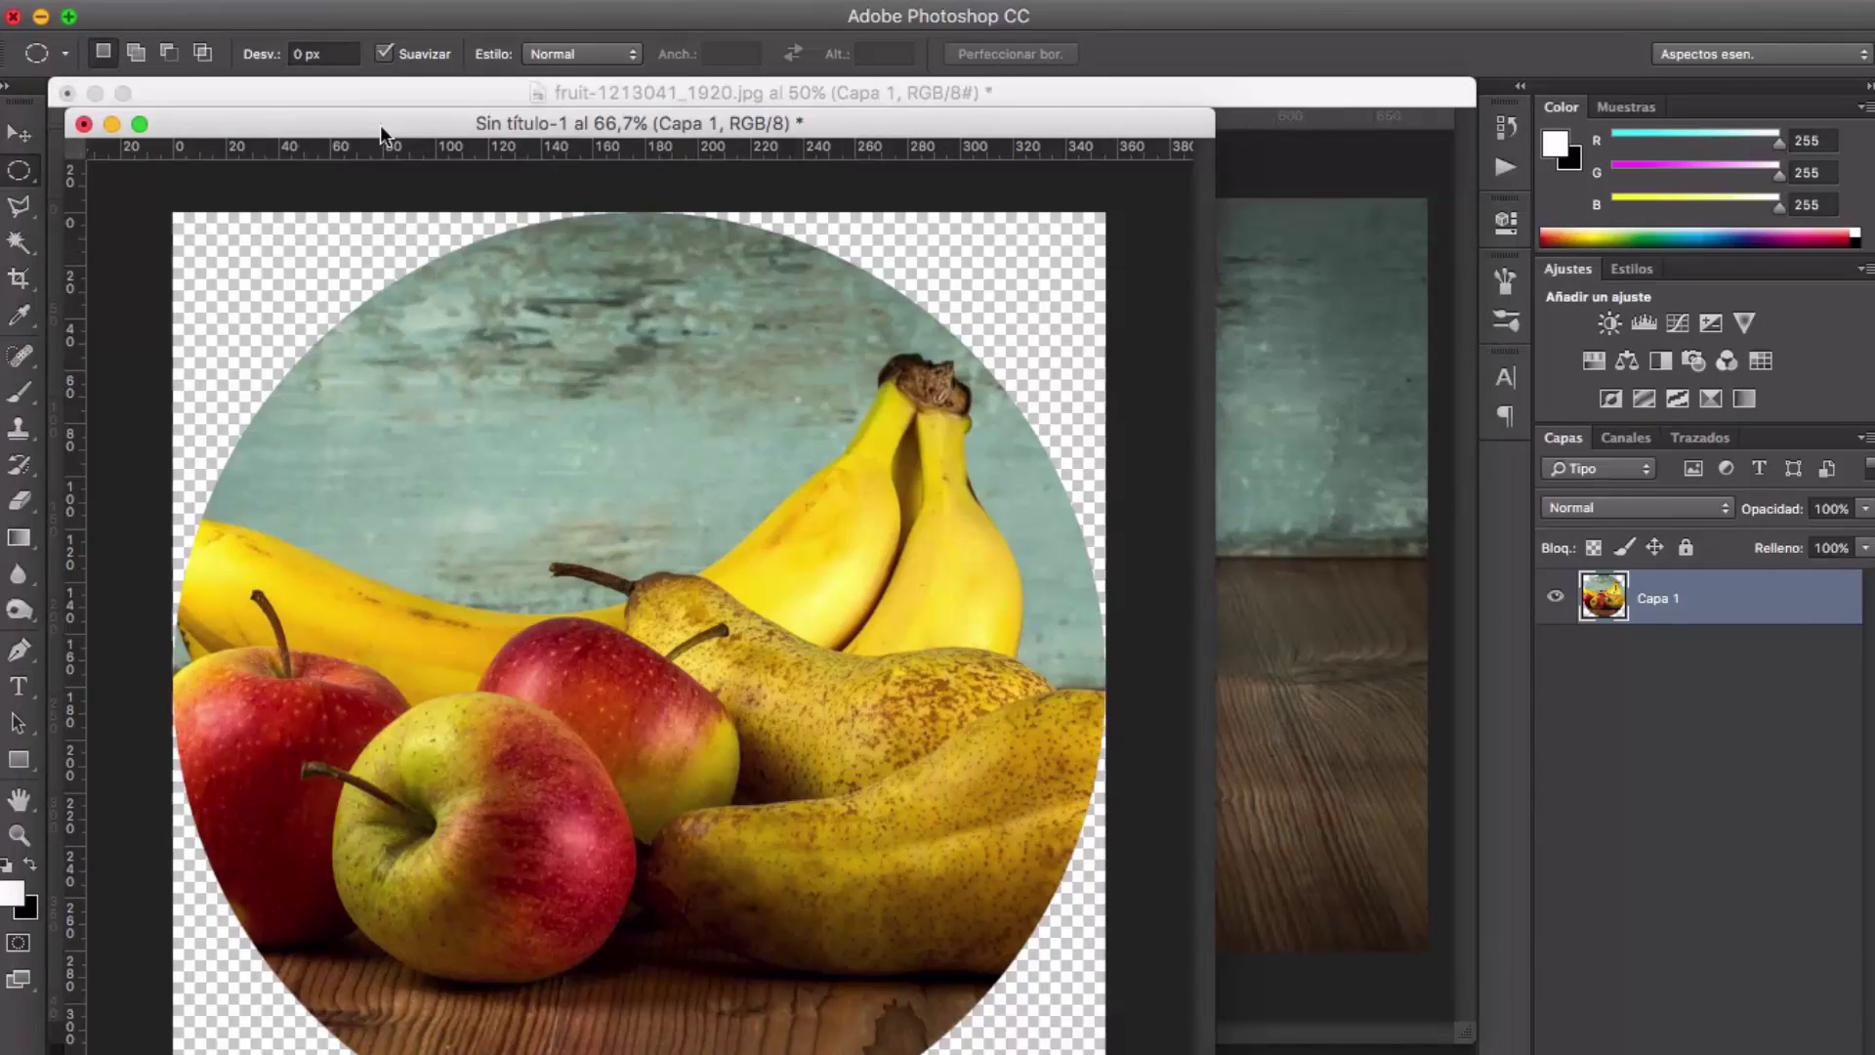
click(83, 123)
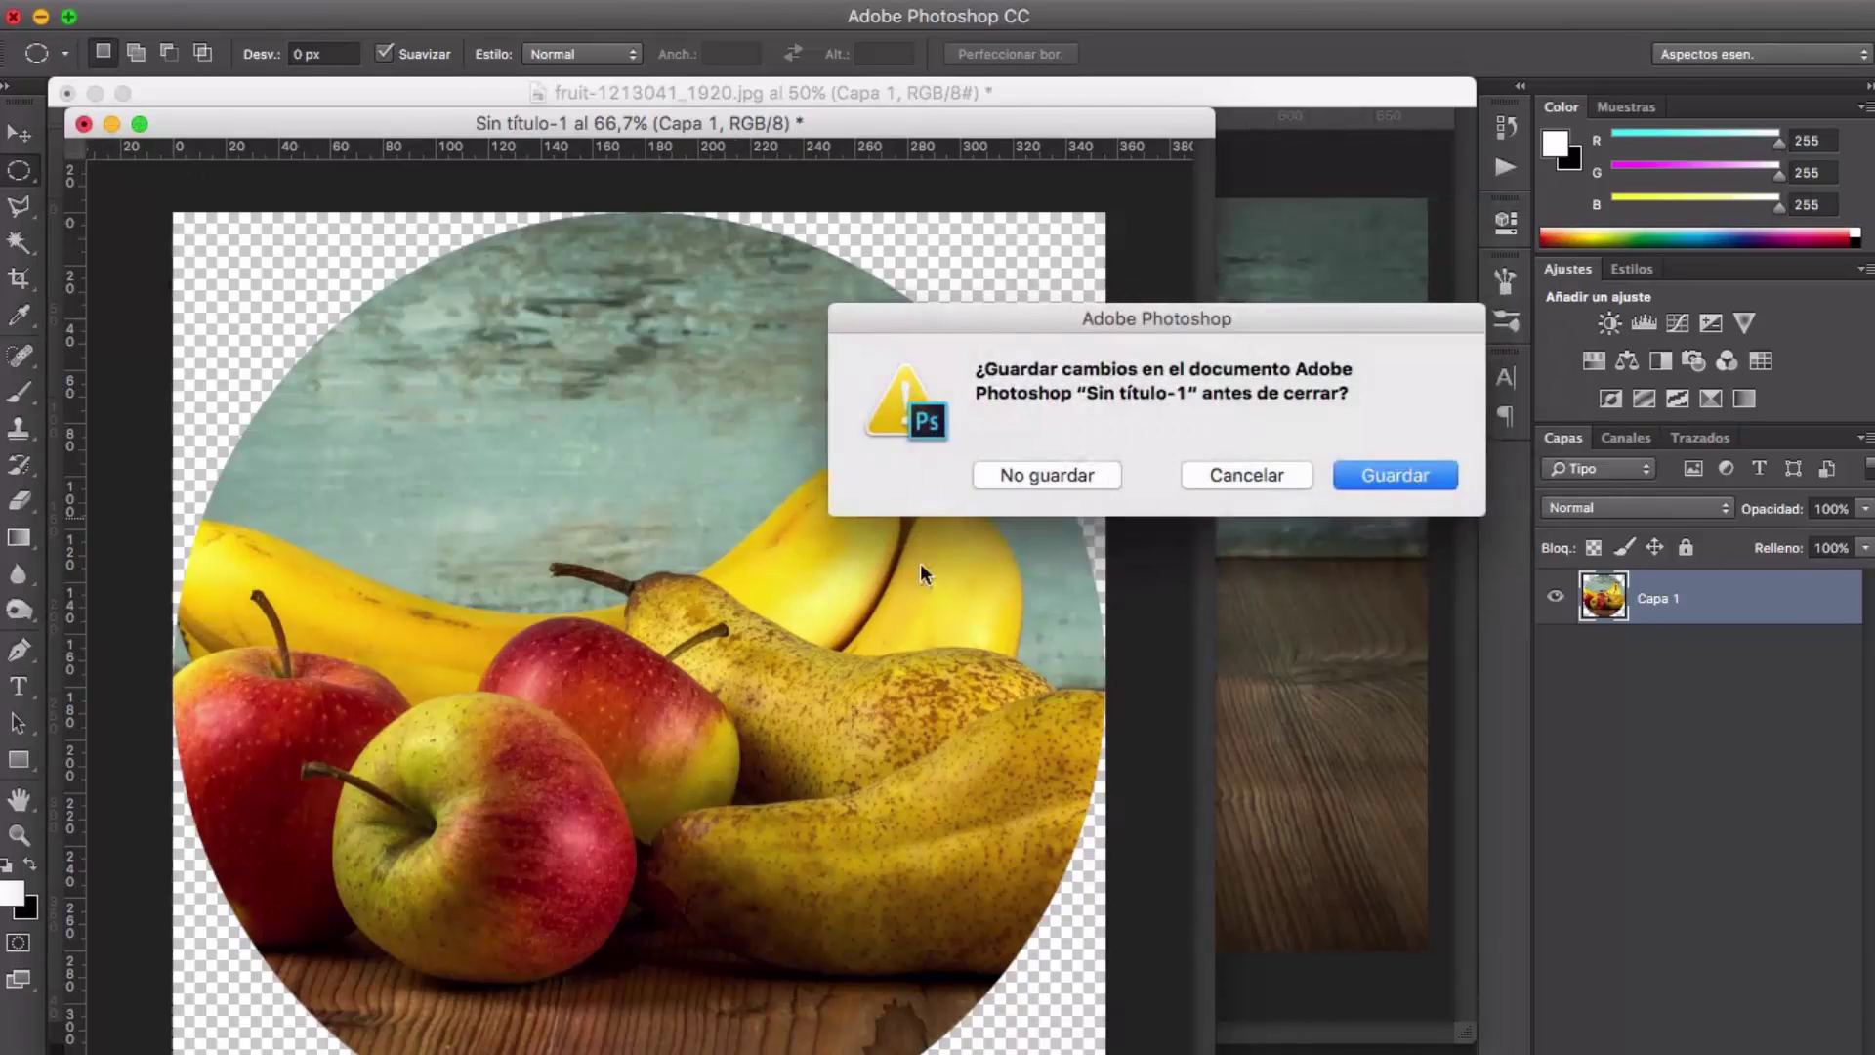
click(1063, 473)
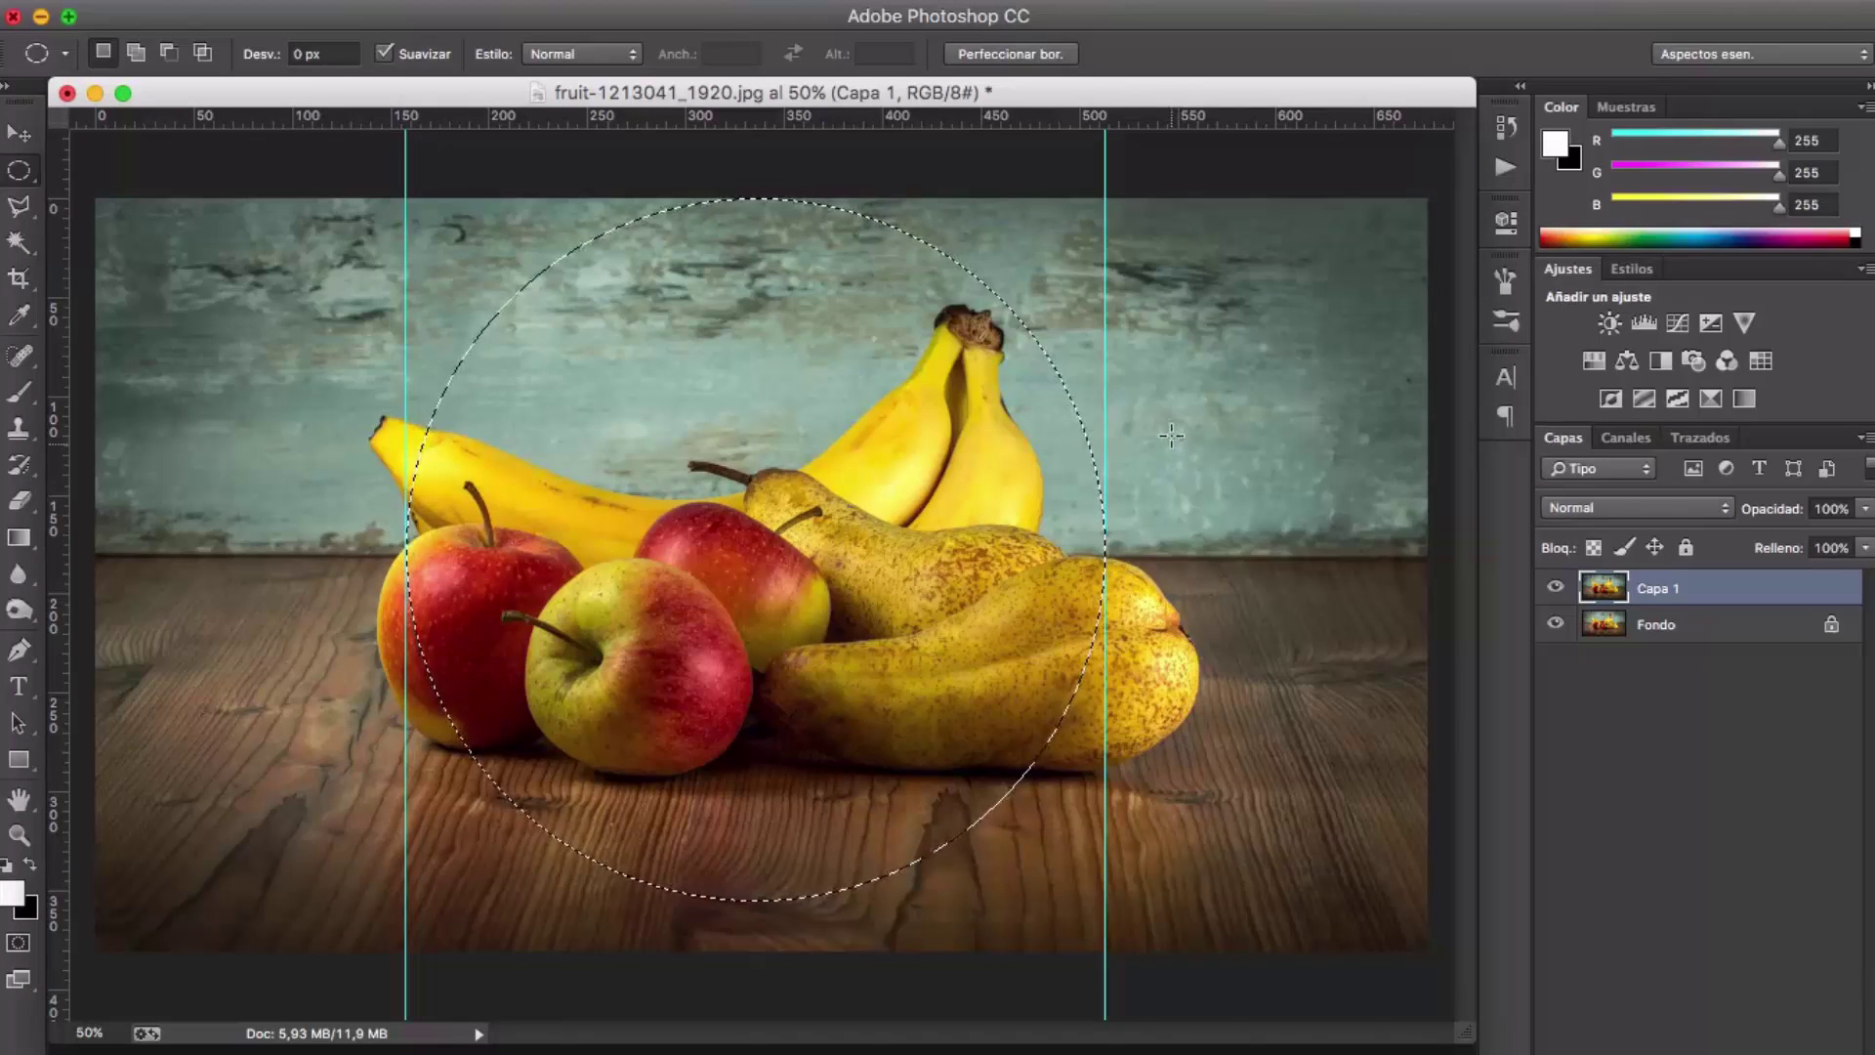
Step: Deselect, drag both vertical guides off the canvas, and delete the Capa 1 layer
click(1175, 430)
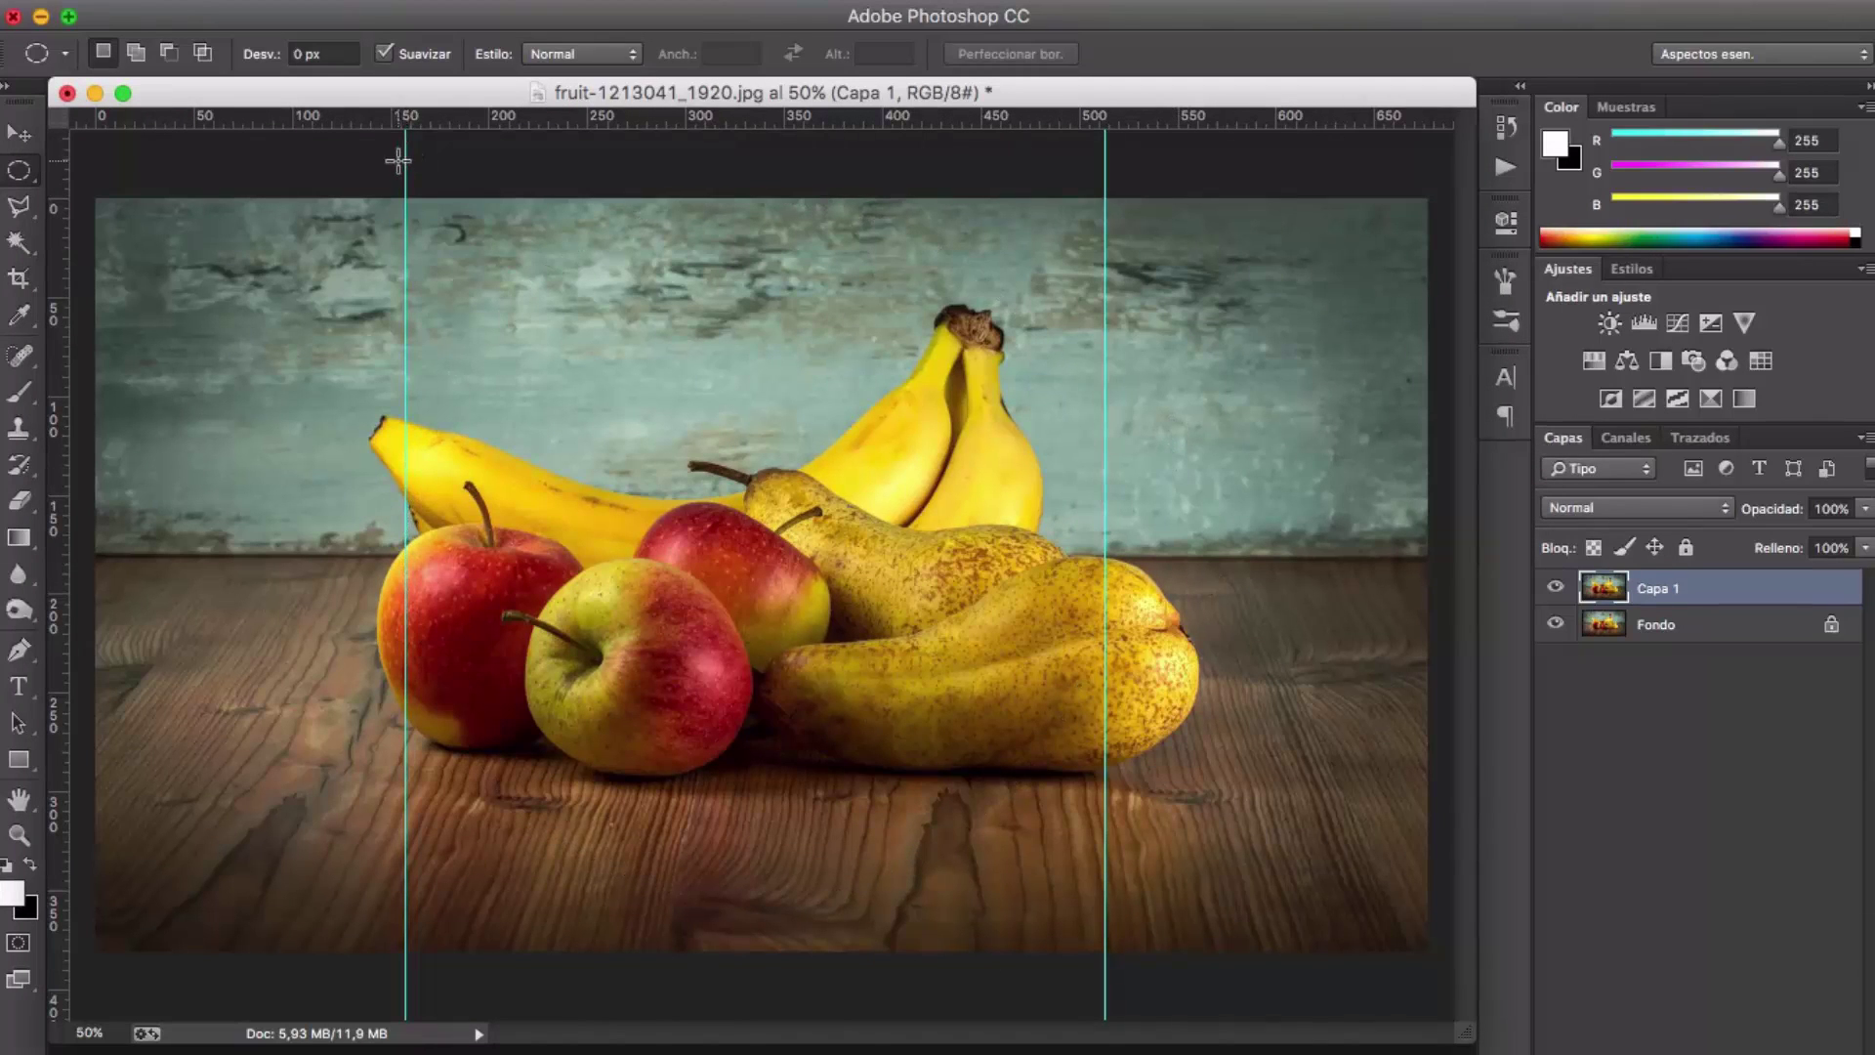
drag(407, 154, 407, 117)
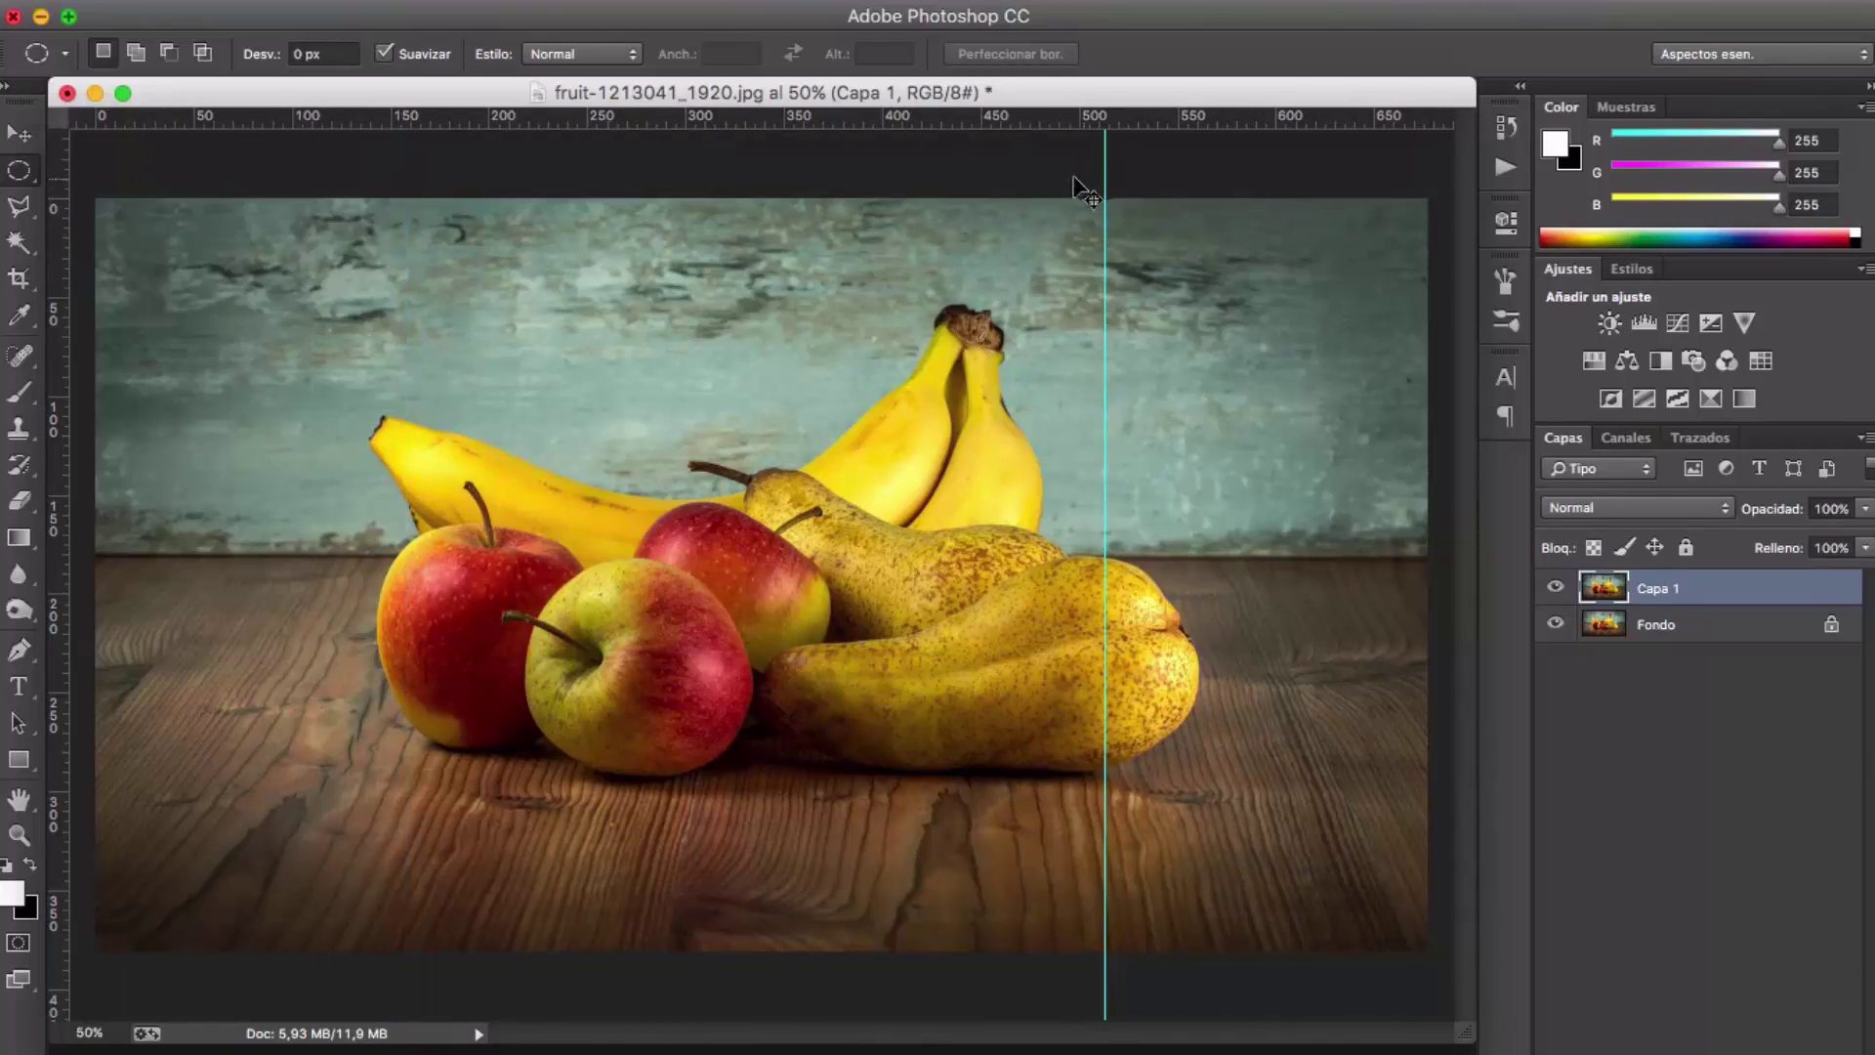
drag(1102, 120, 39, 168)
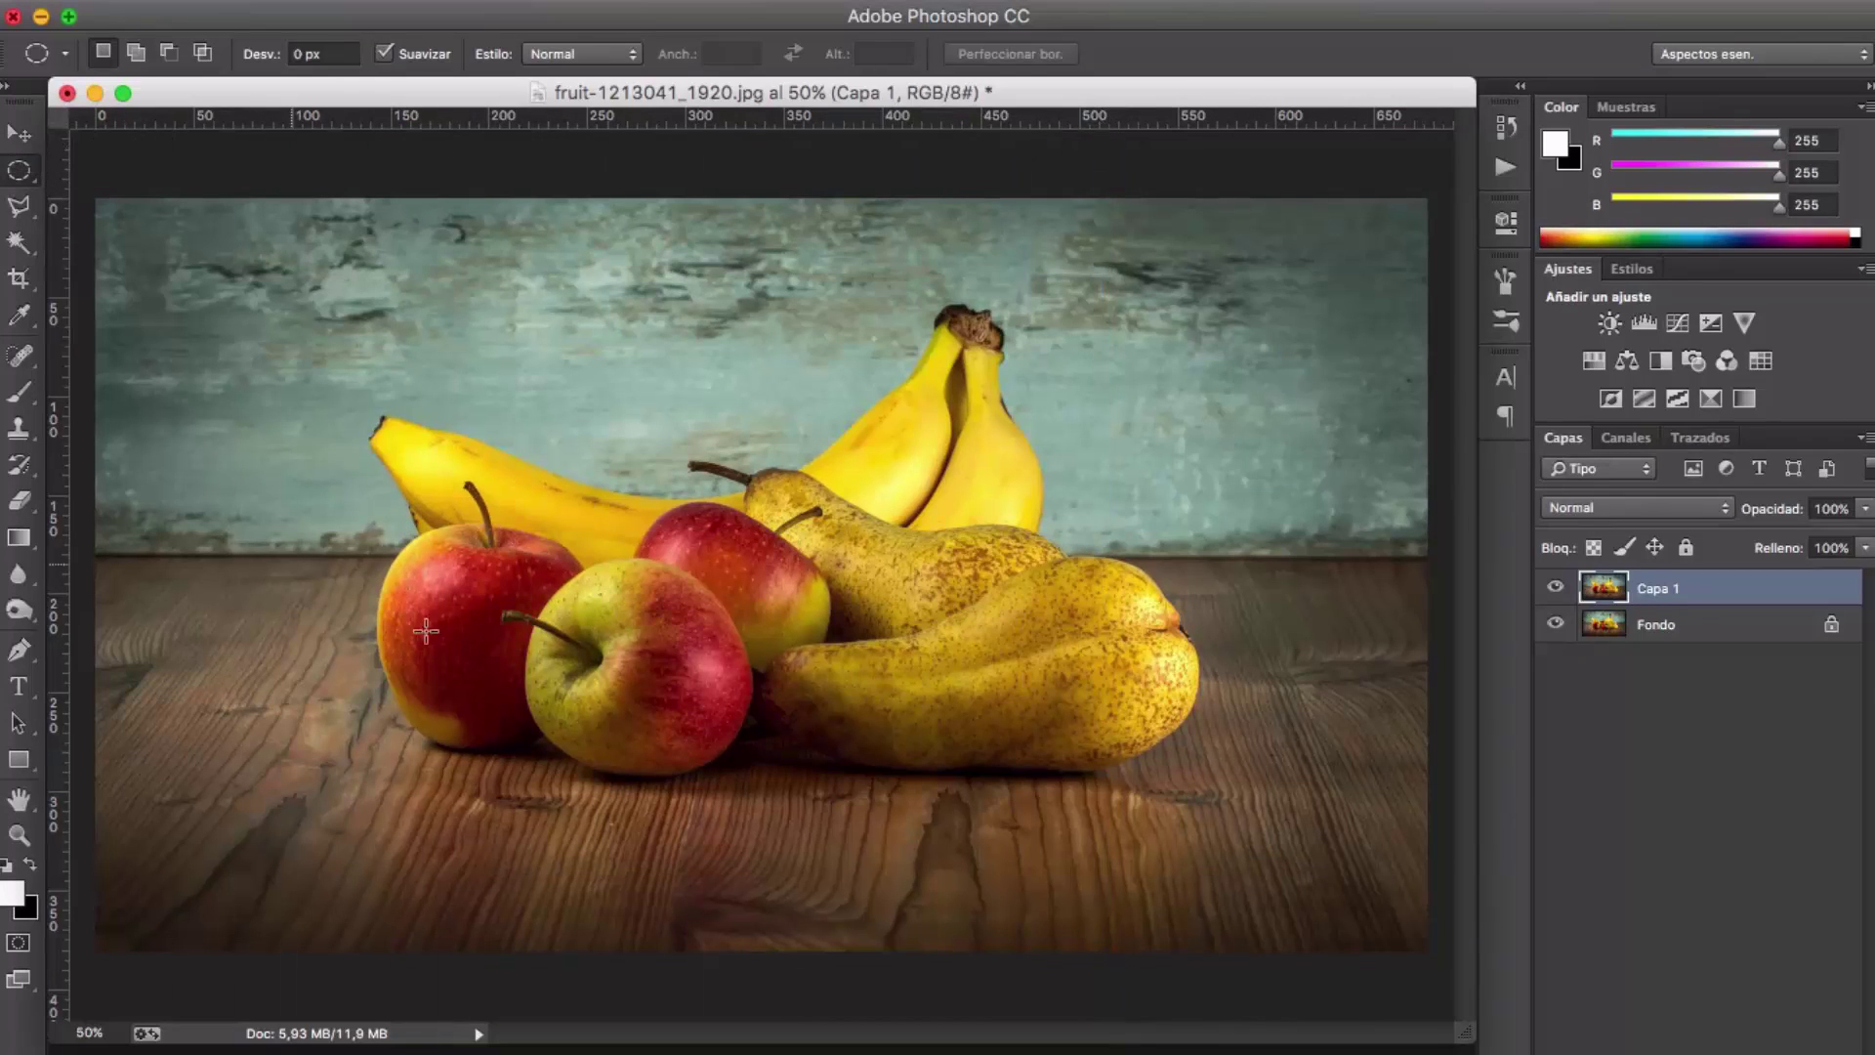
drag(1748, 598, 1779, 870)
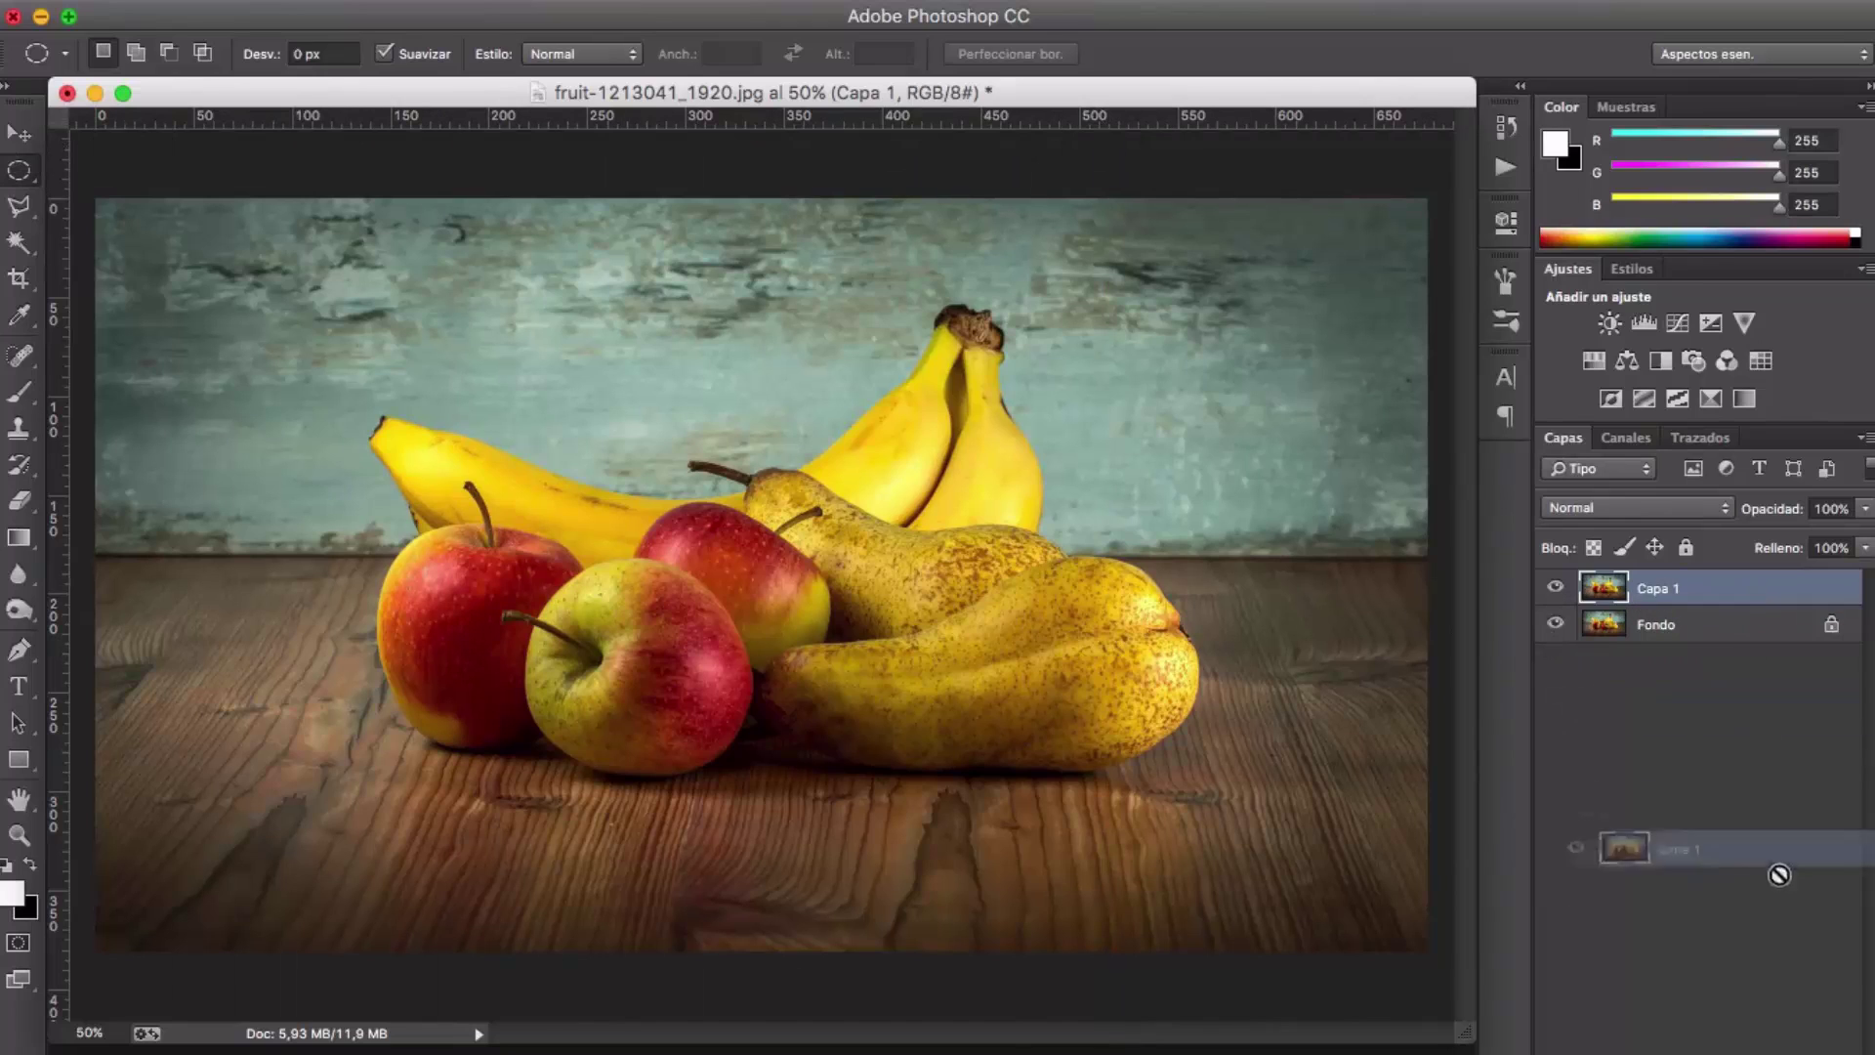
key(Delete)
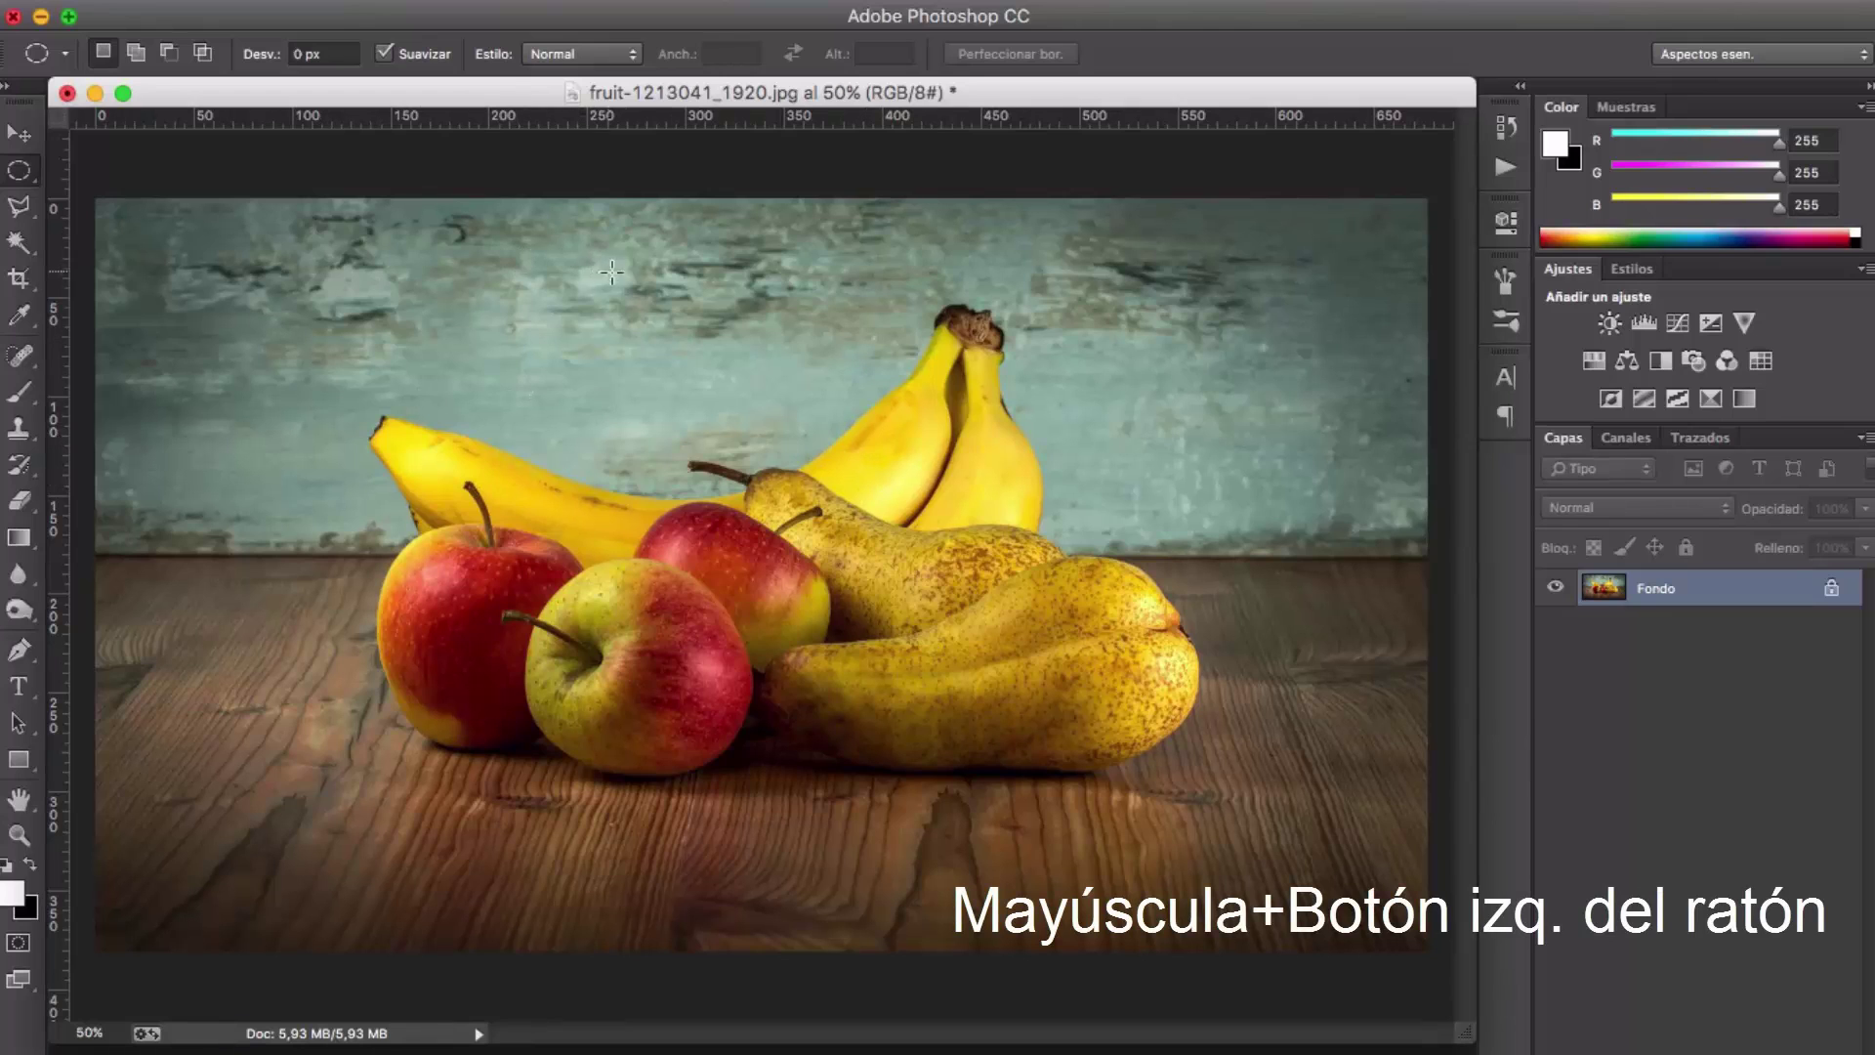
Step: Draw a circular selection centred on the fruit and copy it to a new layer, Capa 1
drag(429, 240, 1251, 936)
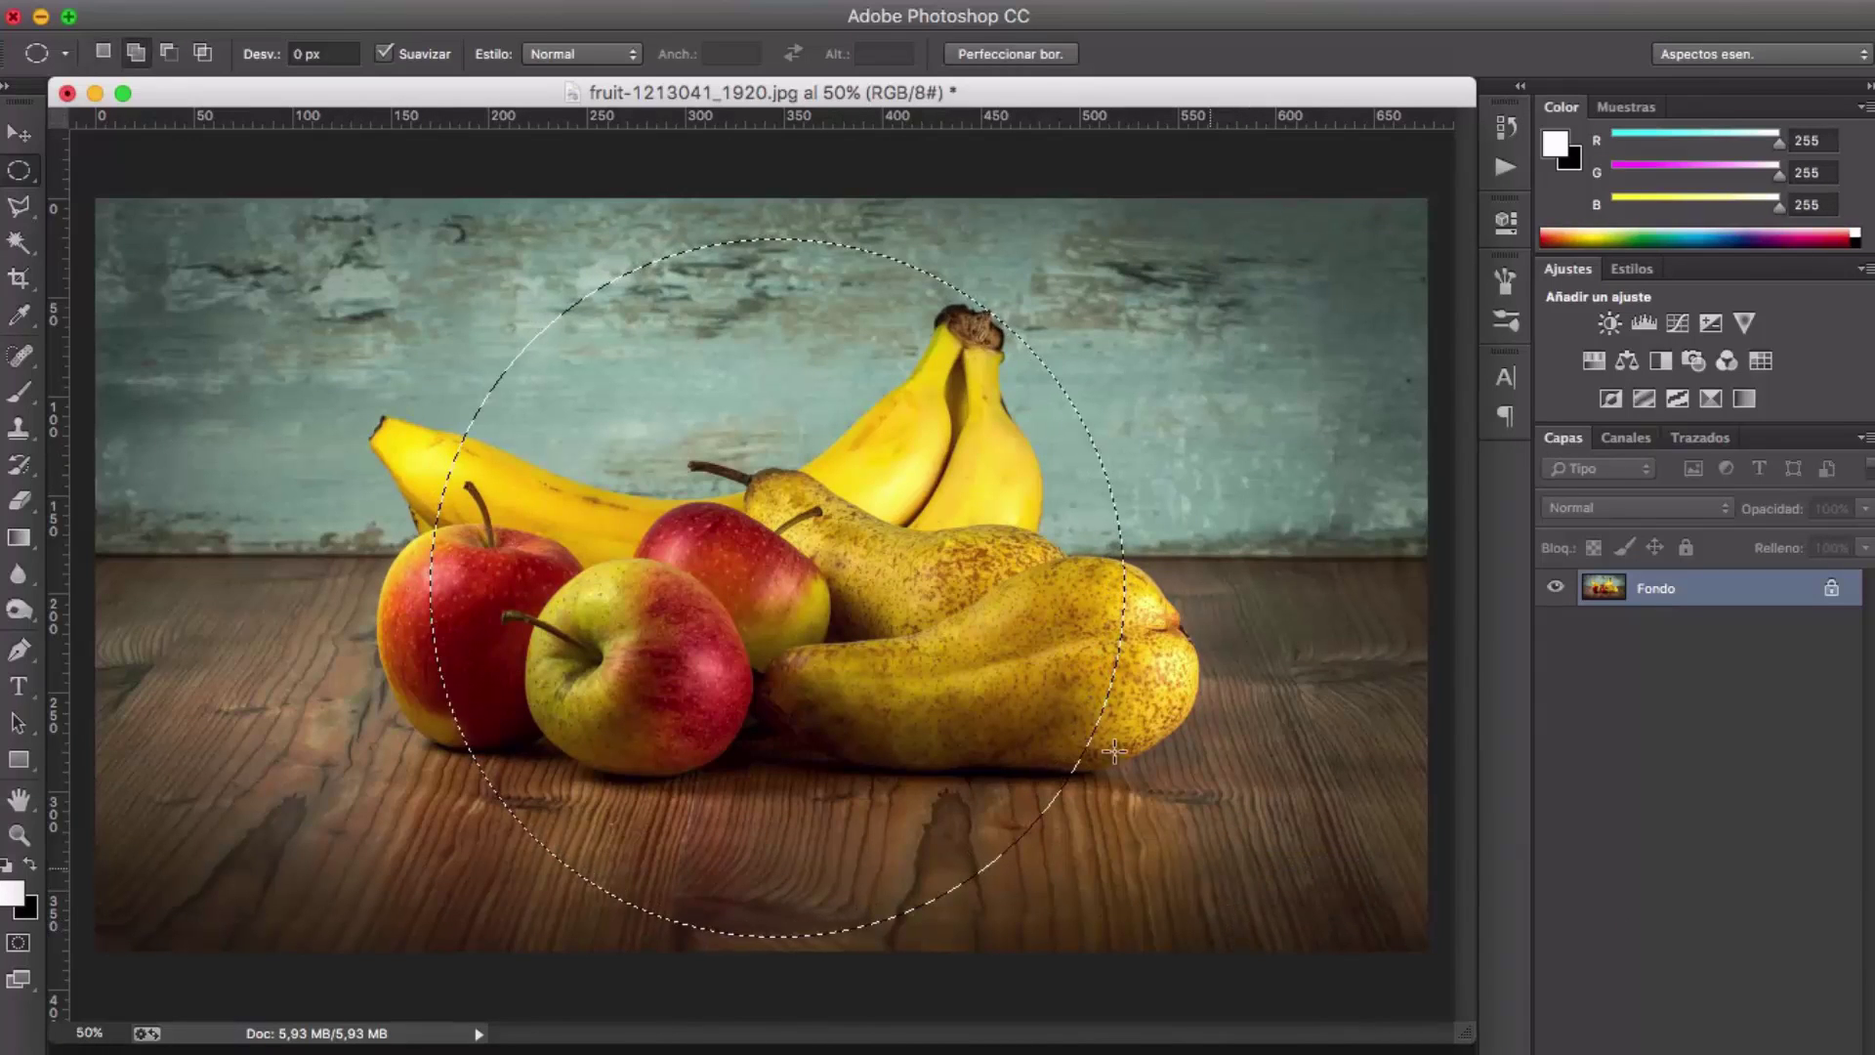
mouse_move(949, 677)
mouse_down()
mouse_move(978, 647)
mouse_move(953, 660)
mouse_up()
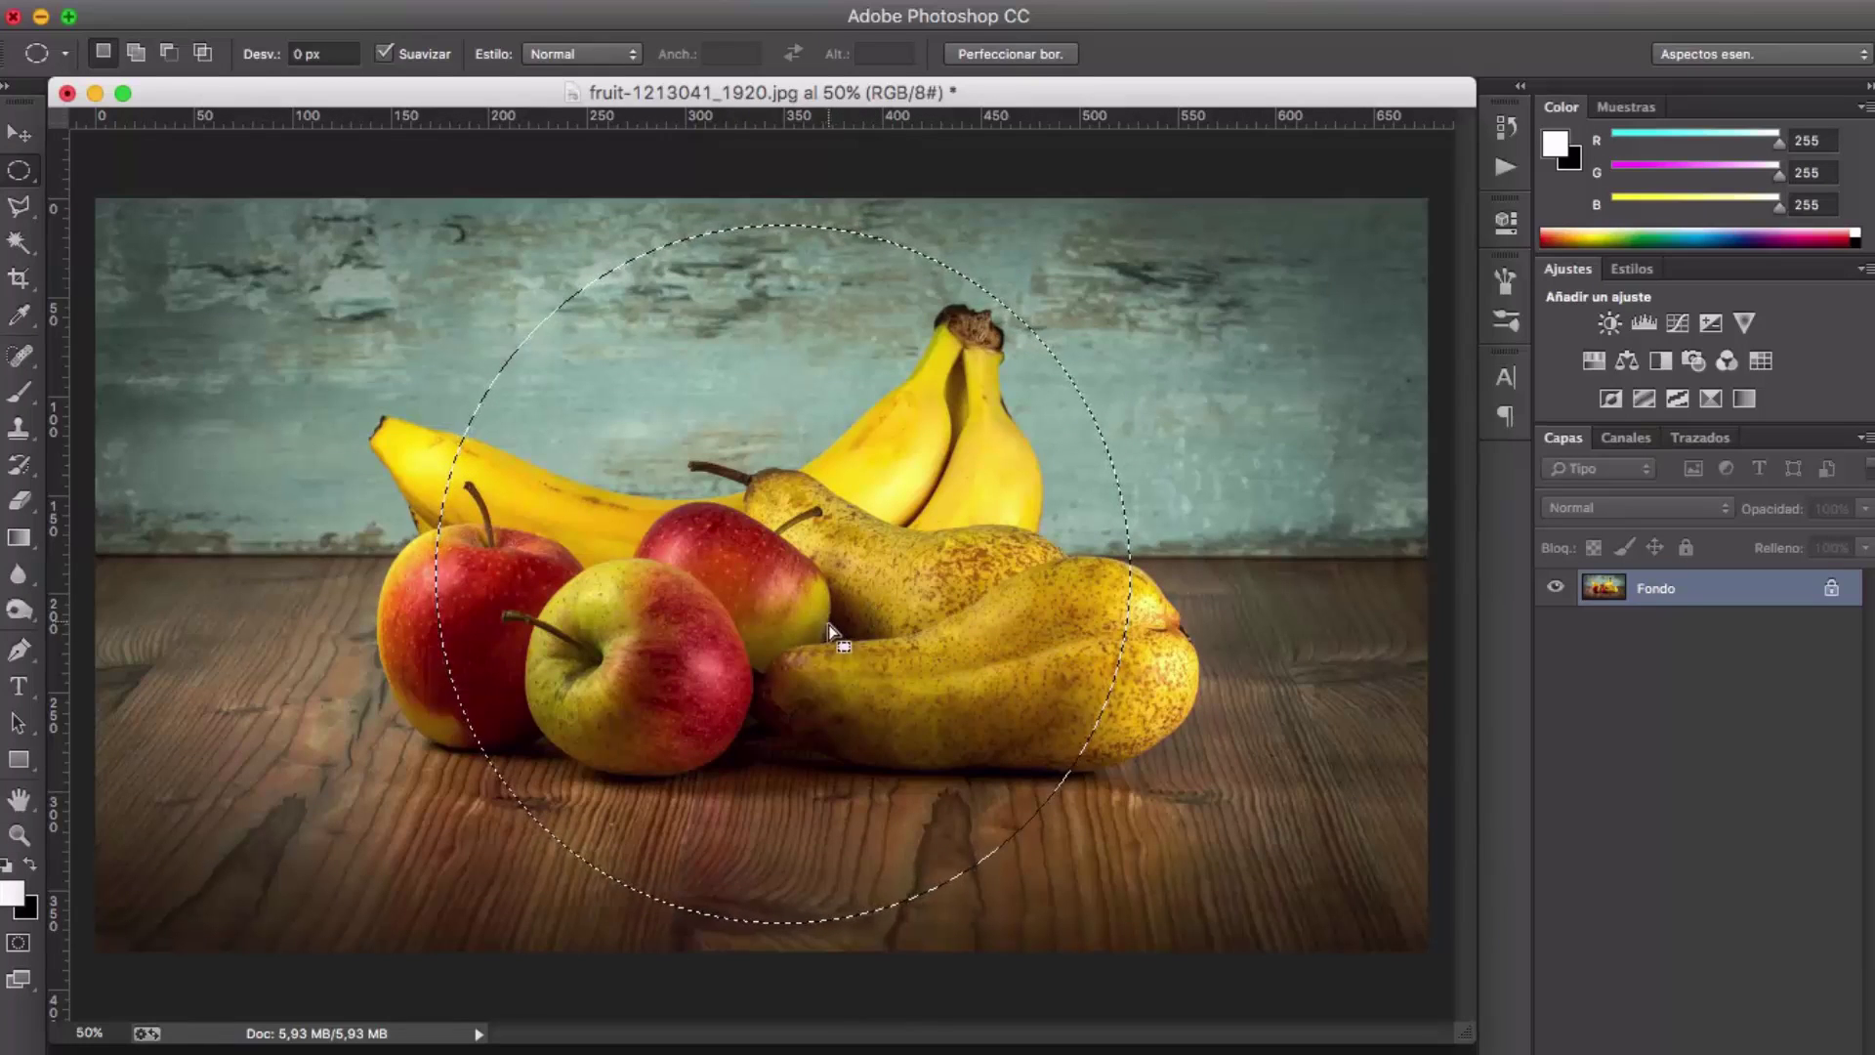
mouse_move(831, 633)
mouse_down()
mouse_move(868, 623)
mouse_move(848, 634)
mouse_up()
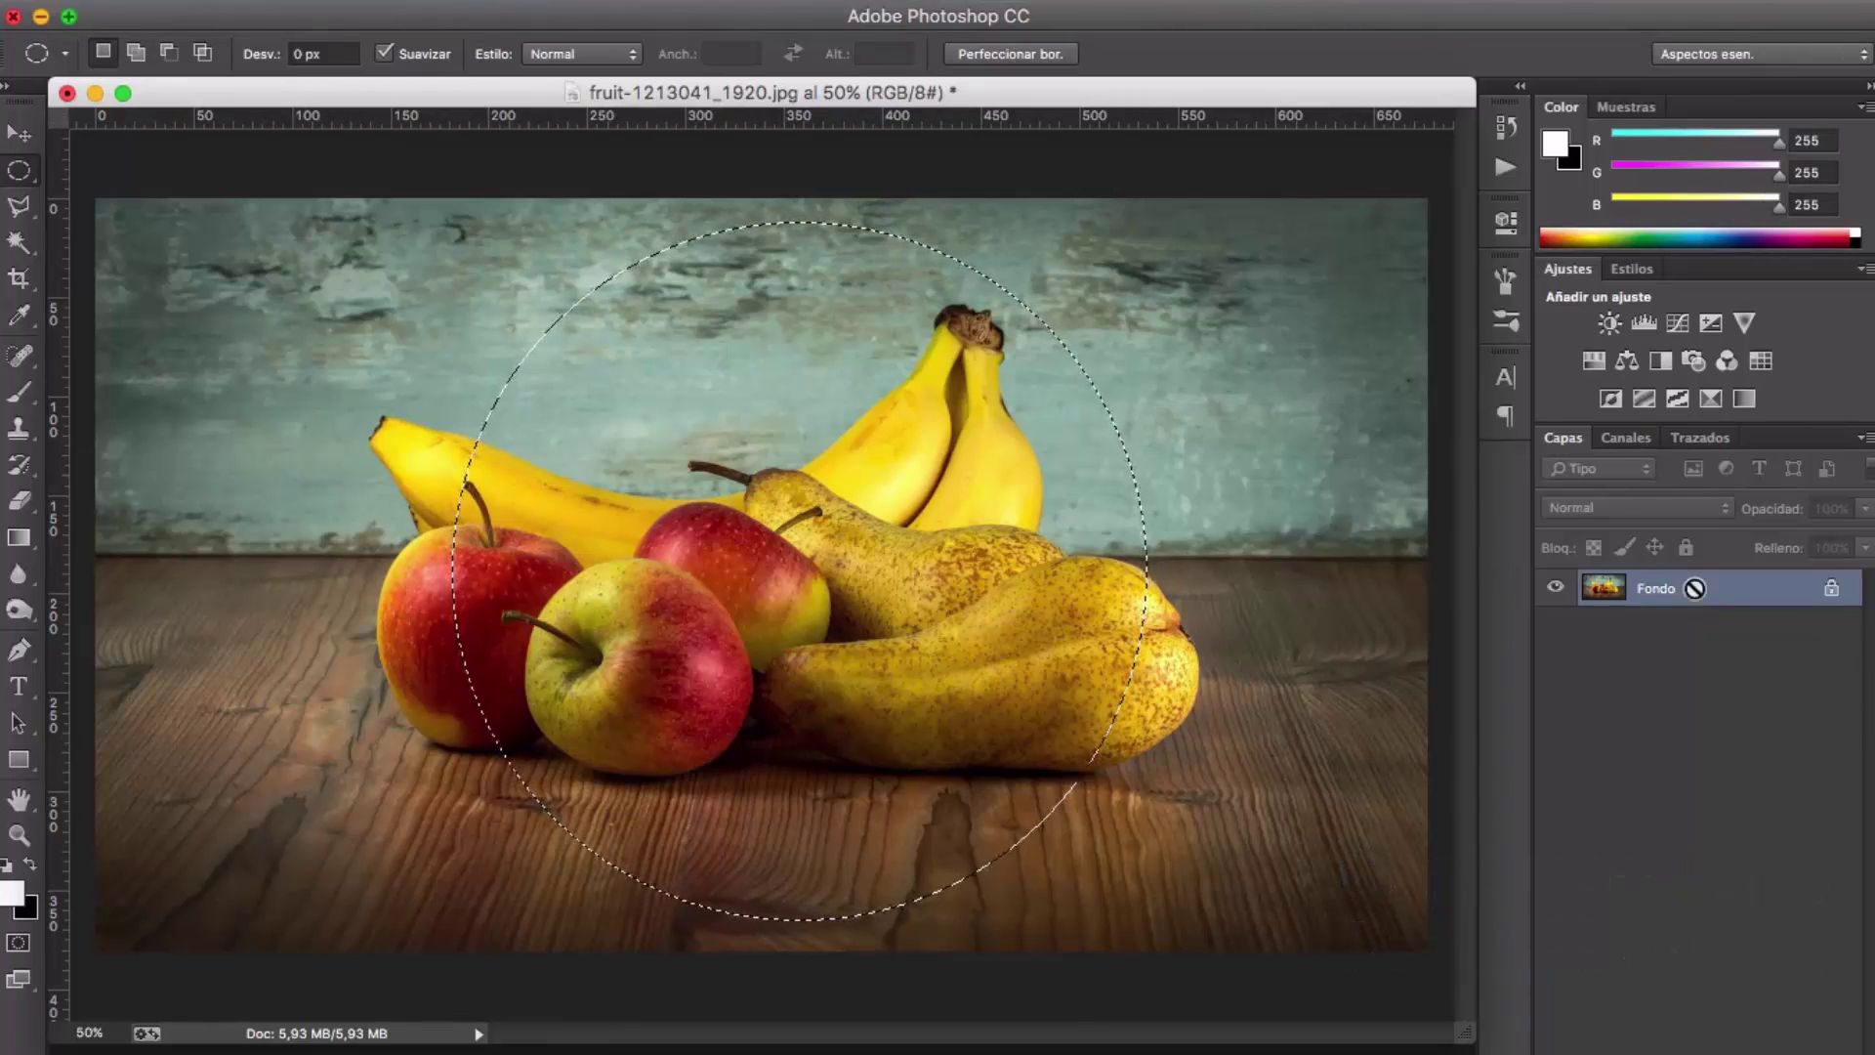
key(super+j)
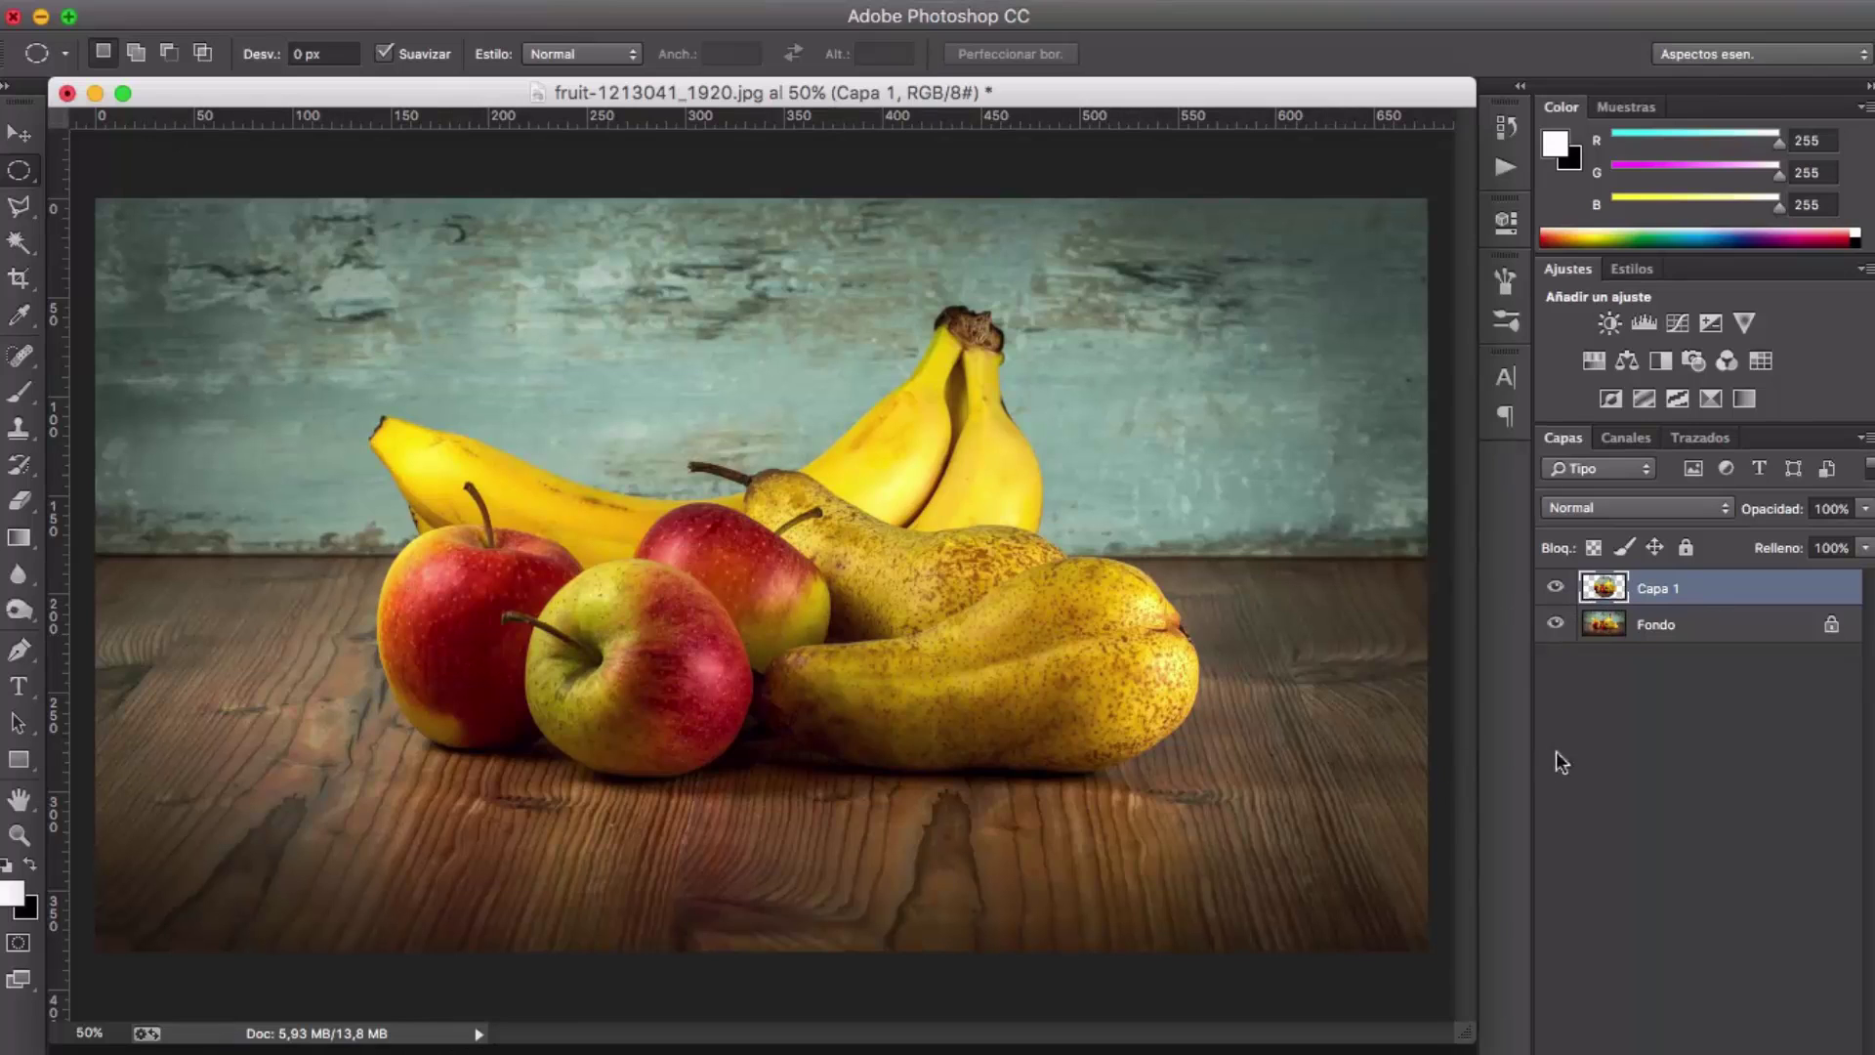
Step: Hide the Fondo layer, then drag it to the trash to delete it
click(1557, 625)
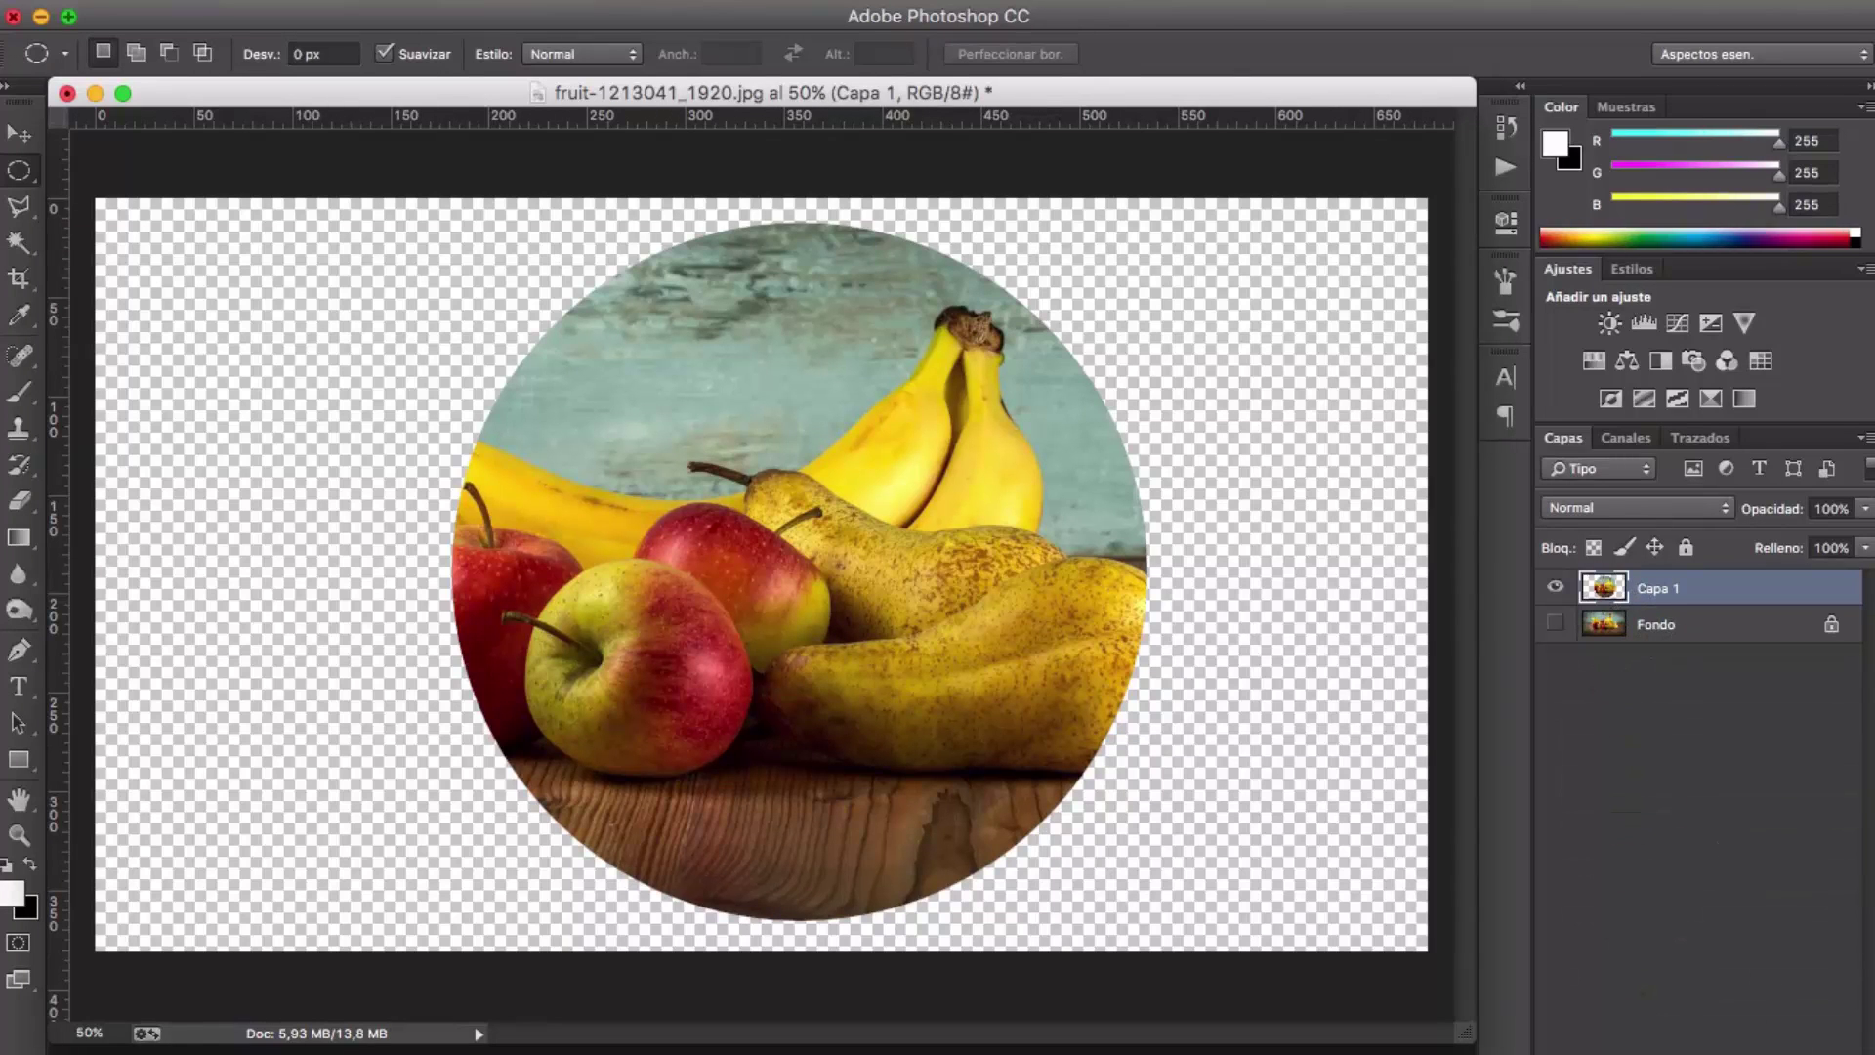
drag(1656, 624, 1783, 946)
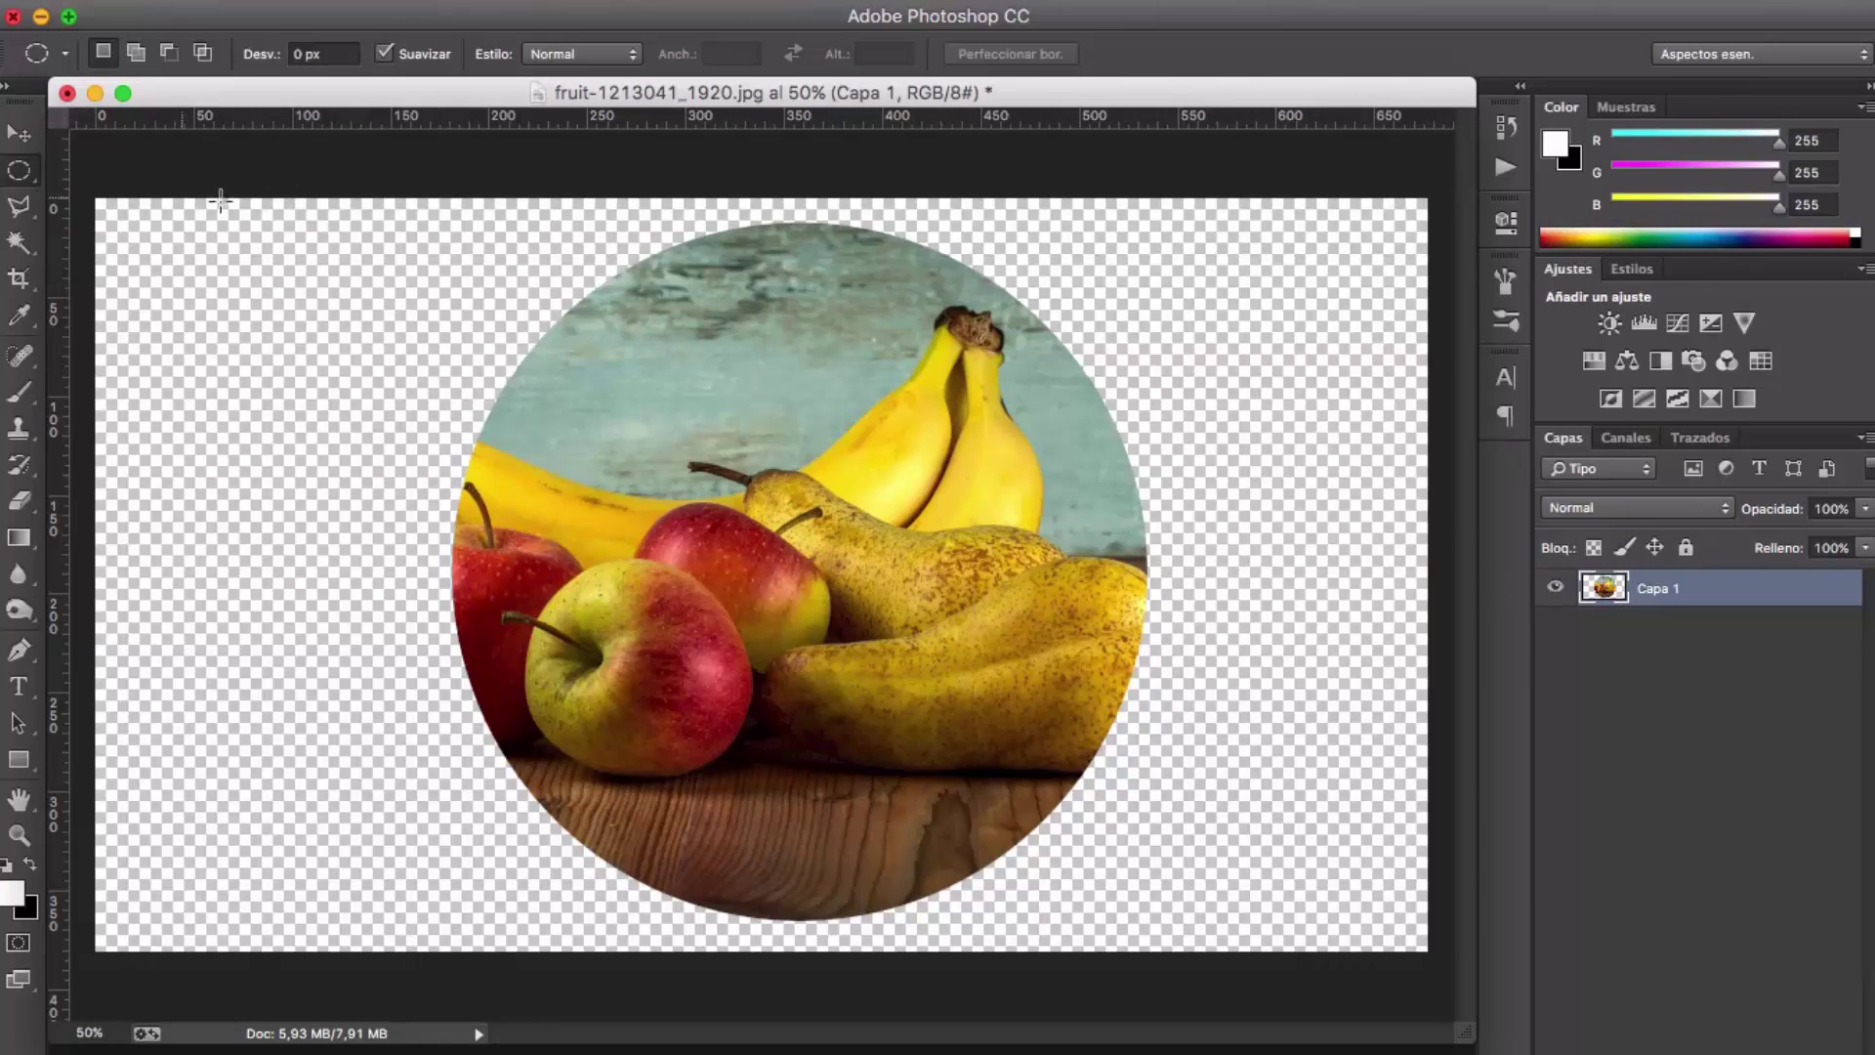